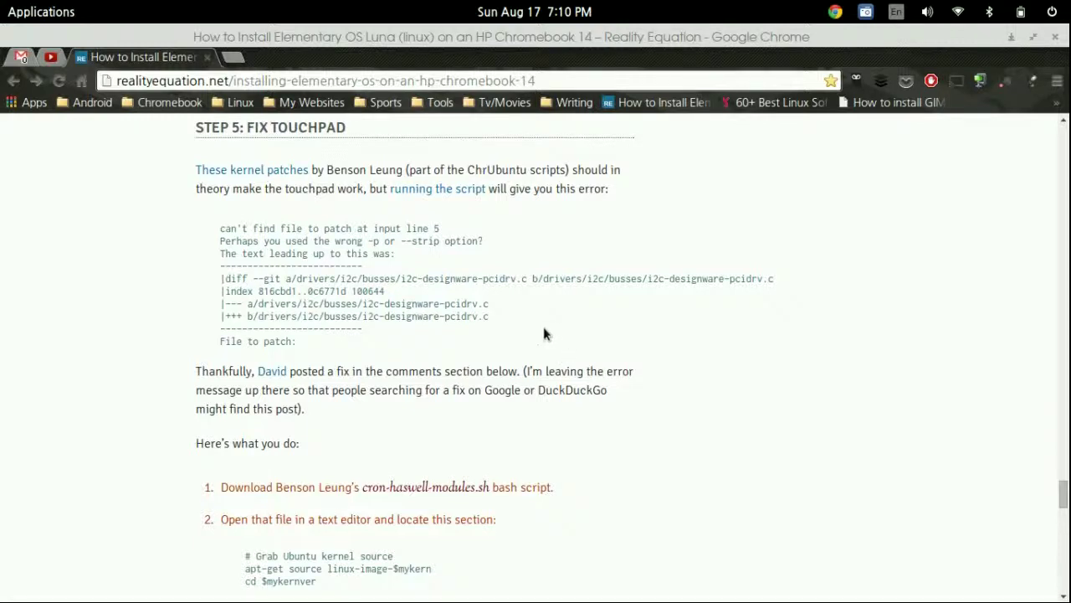
Scroll the guide down to the Step 5 touchpad-fix 'Here's what you do' list
scroll(540, 335, down, 5)
scroll(479, 313, down, 1)
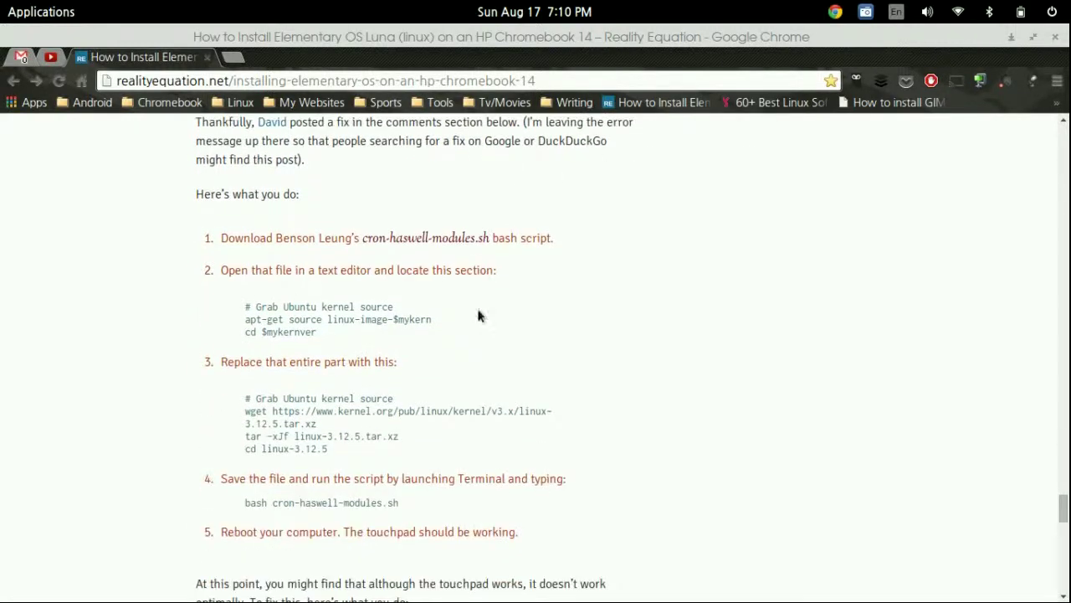
Save the linked cros-haswell-modules.sh script into the Downloads folder
right_click(411, 249)
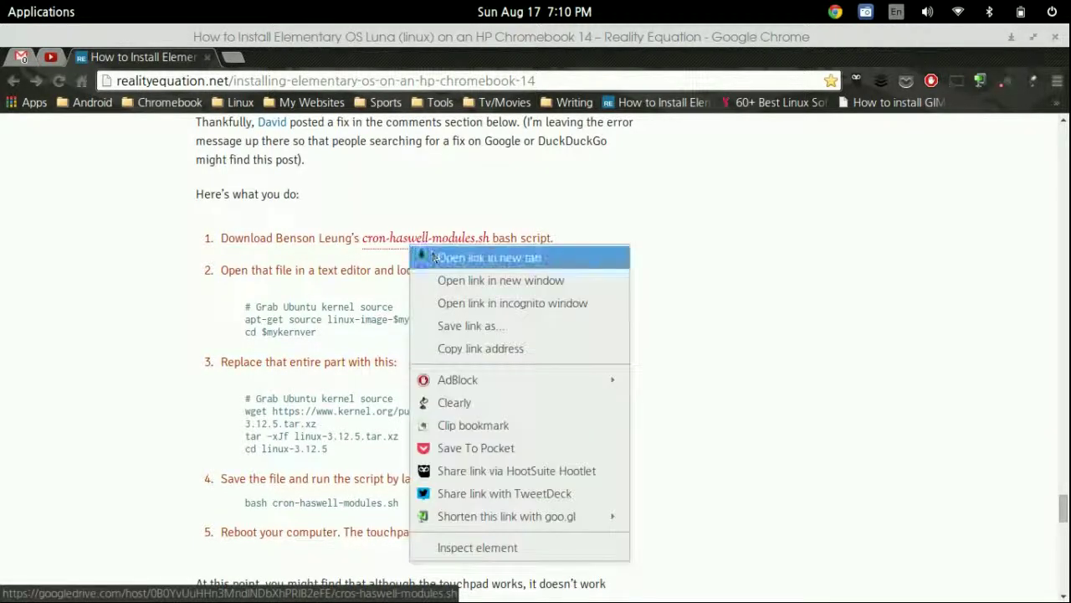
click(556, 324)
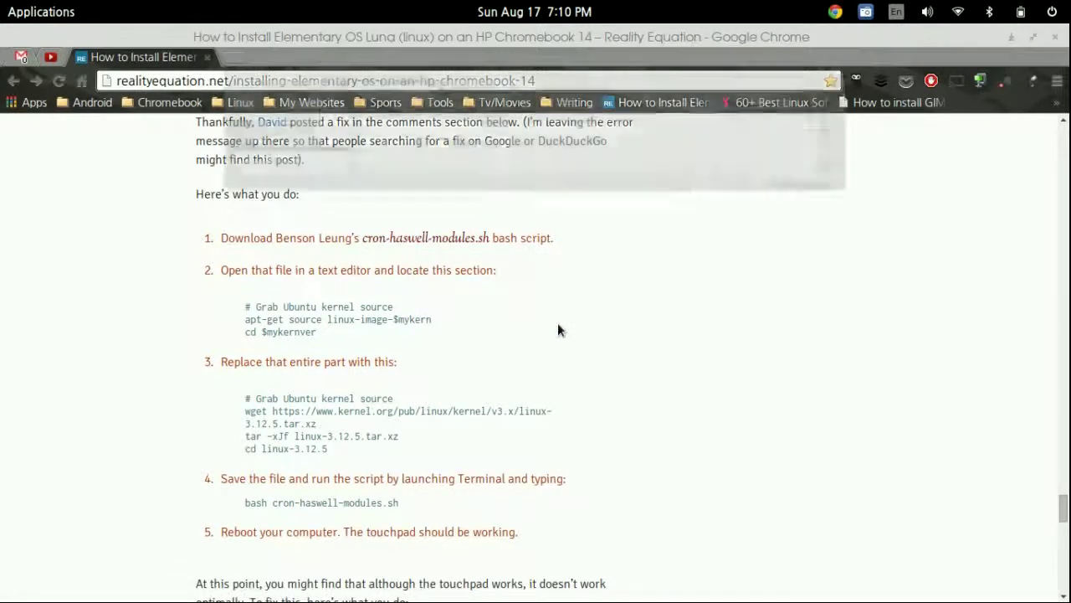
drag(459, 116, 437, 117)
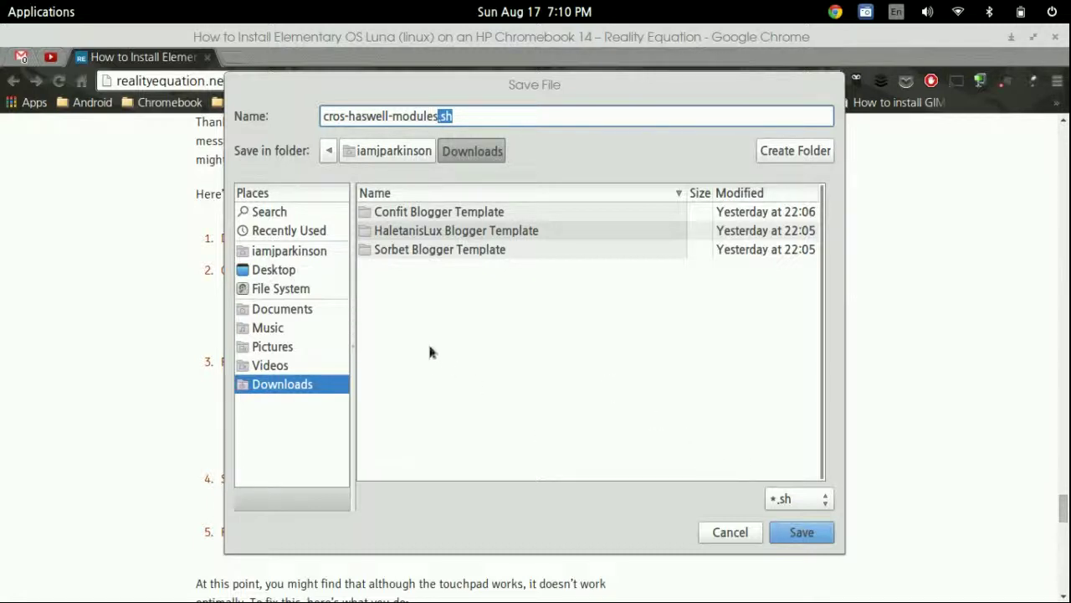
click(800, 534)
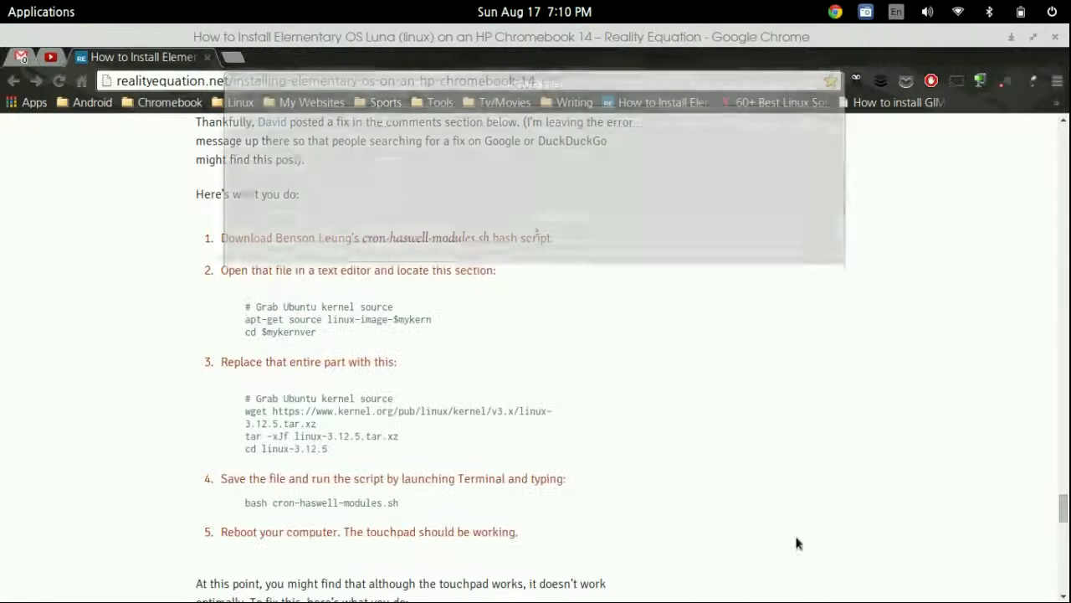
Show the downloaded script in its Downloads folder from the download bar
scroll(230, 268, down, 1)
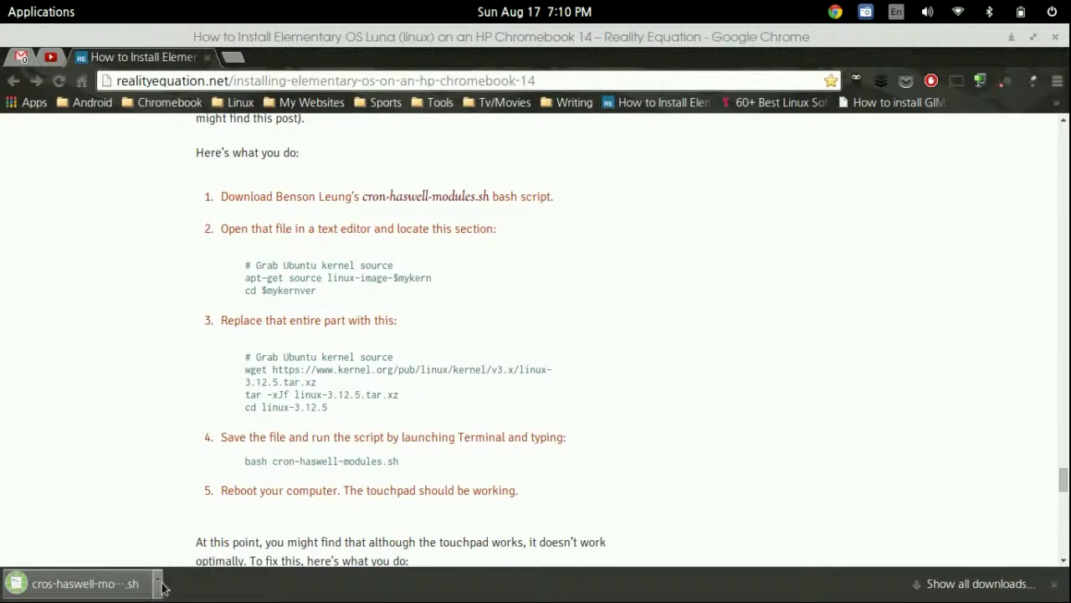
click(157, 584)
click(205, 528)
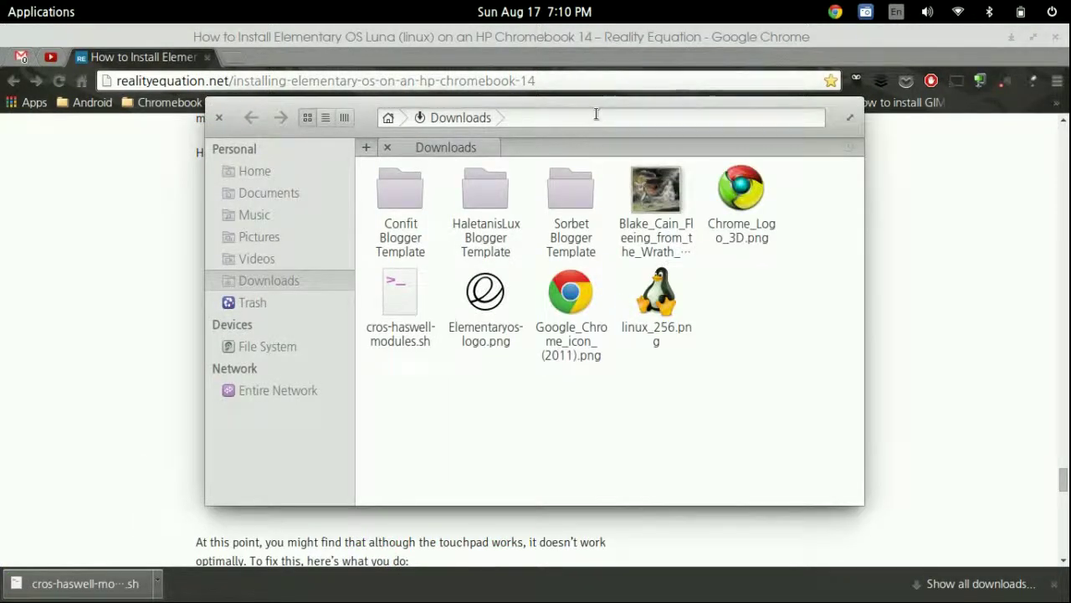
click(405, 301)
click(155, 331)
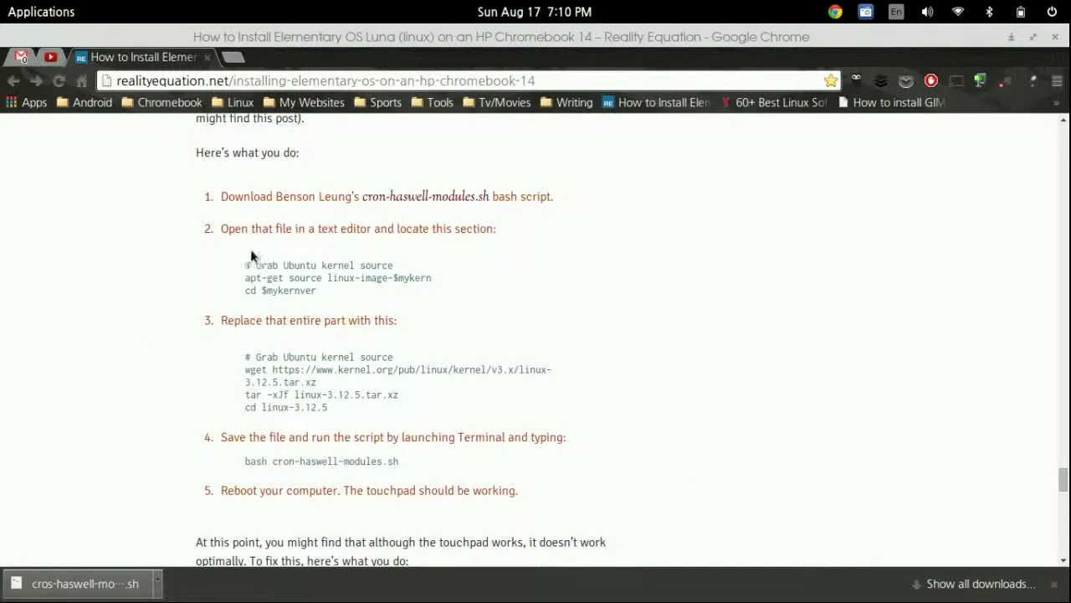
drag(235, 268, 347, 290)
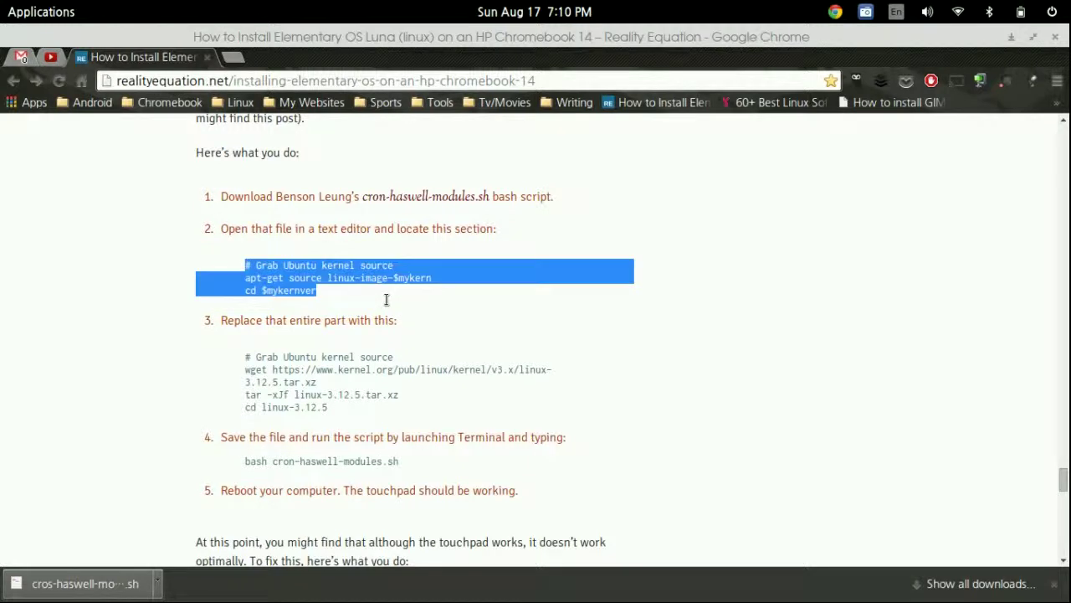
click(260, 272)
drag(239, 266, 315, 291)
click(247, 357)
drag(247, 357, 341, 419)
click(329, 405)
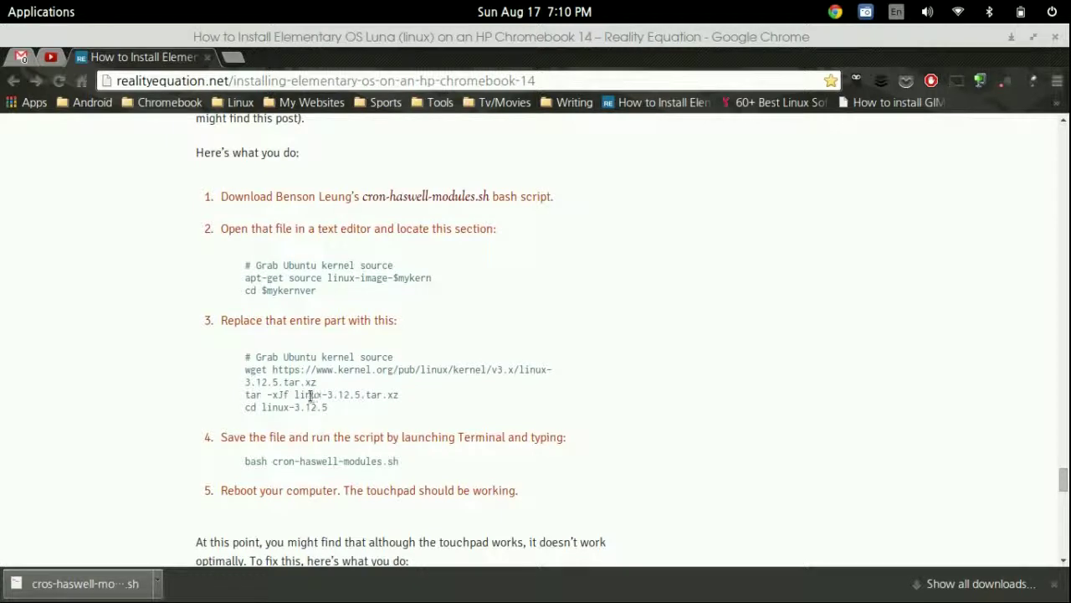
drag(337, 369, 375, 371)
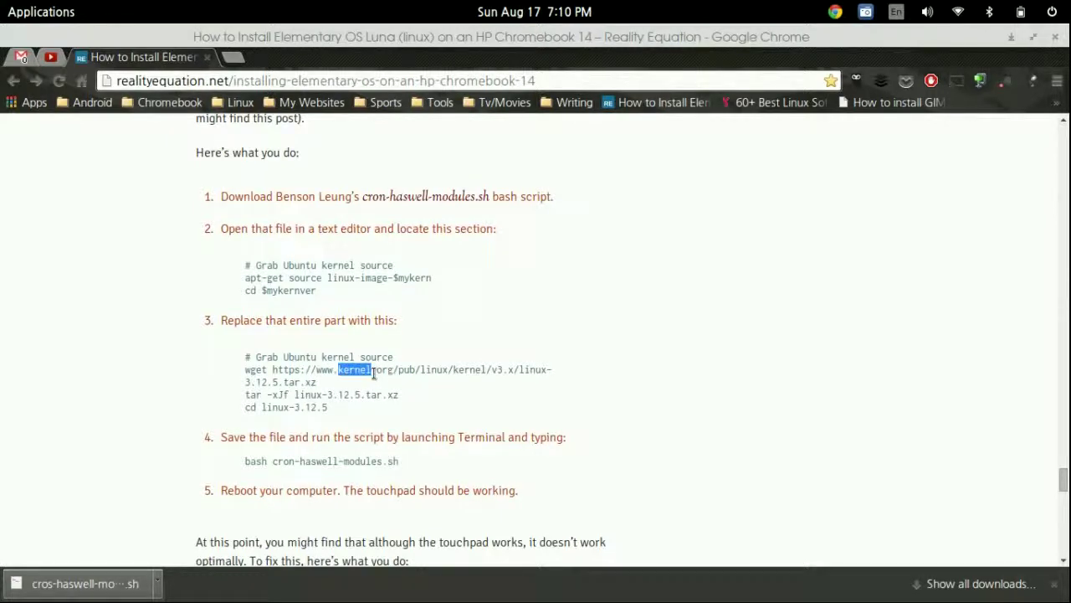
click(368, 373)
drag(335, 408, 245, 357)
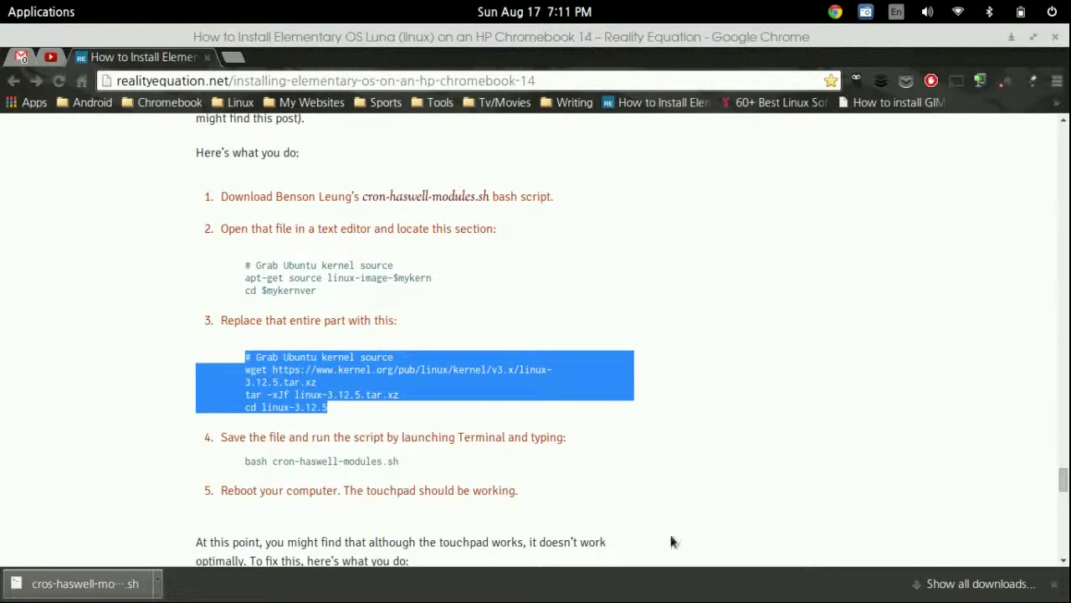
click(405, 437)
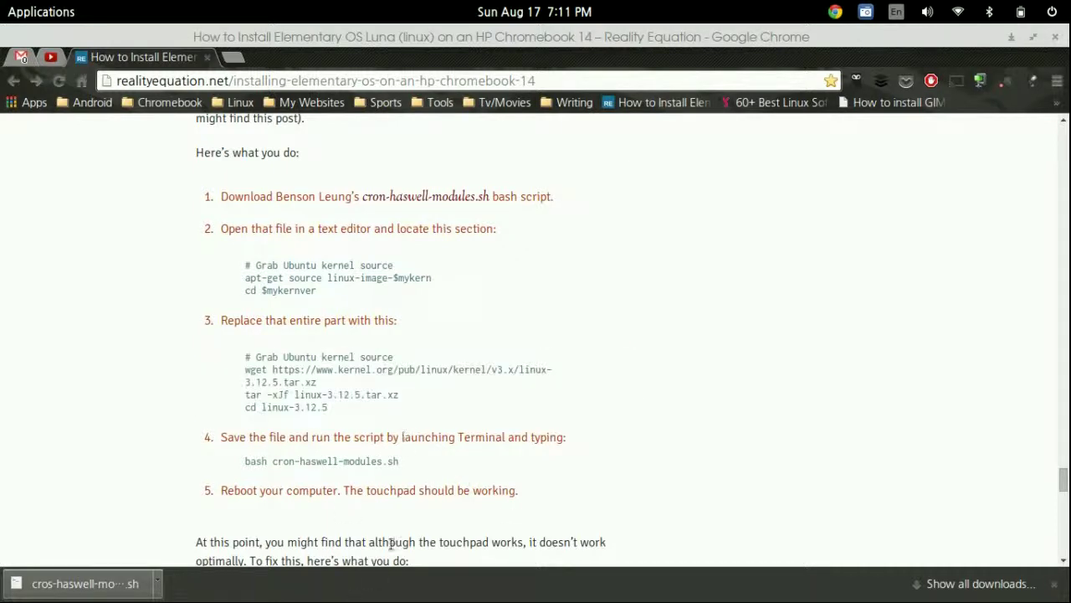
click(31, 10)
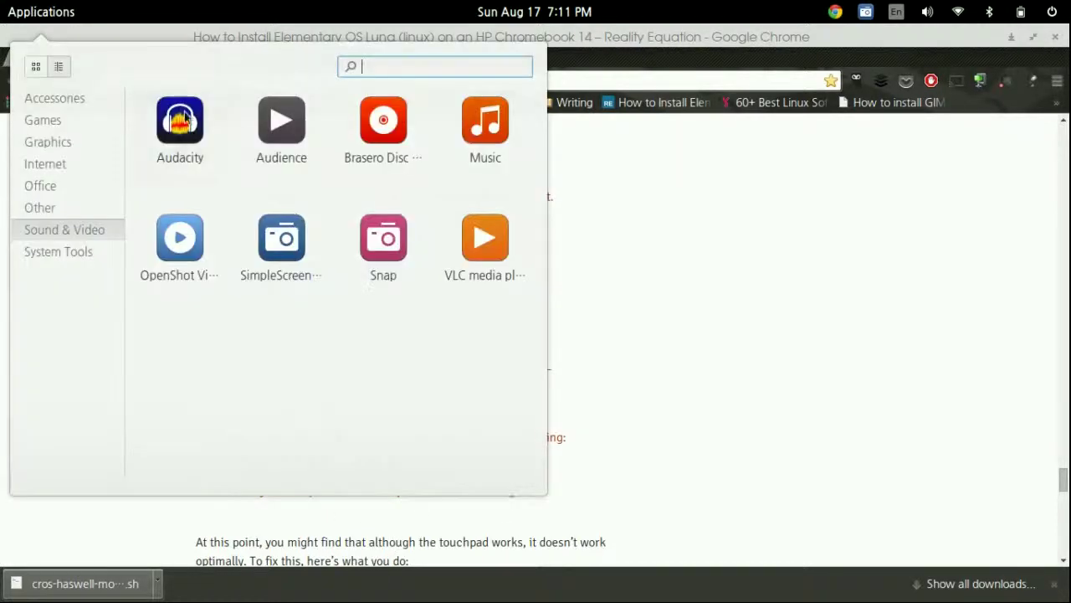
click(84, 98)
click(360, 244)
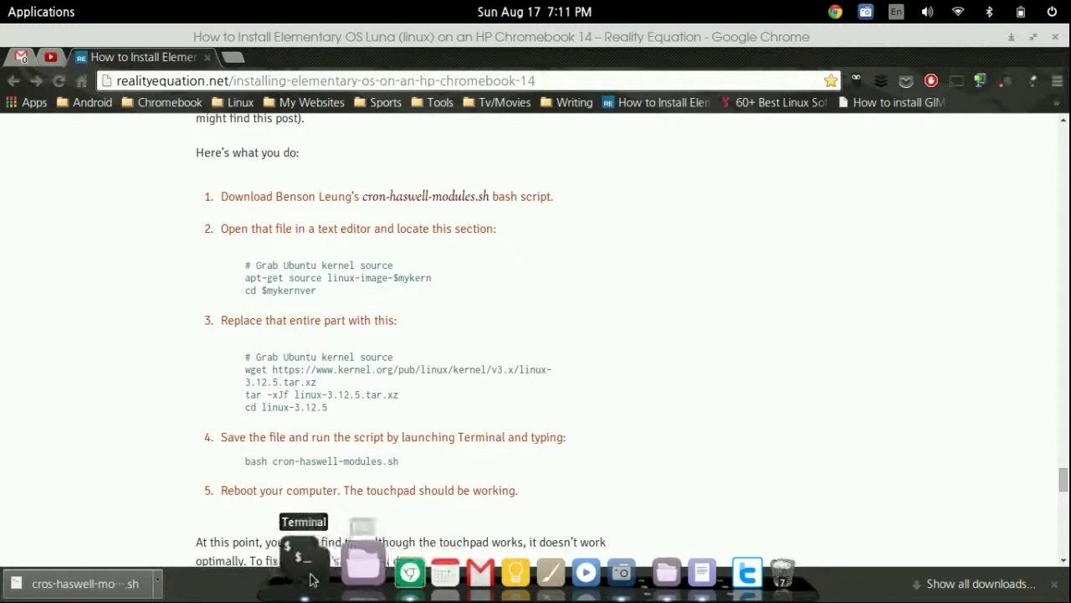
click(311, 582)
click(349, 456)
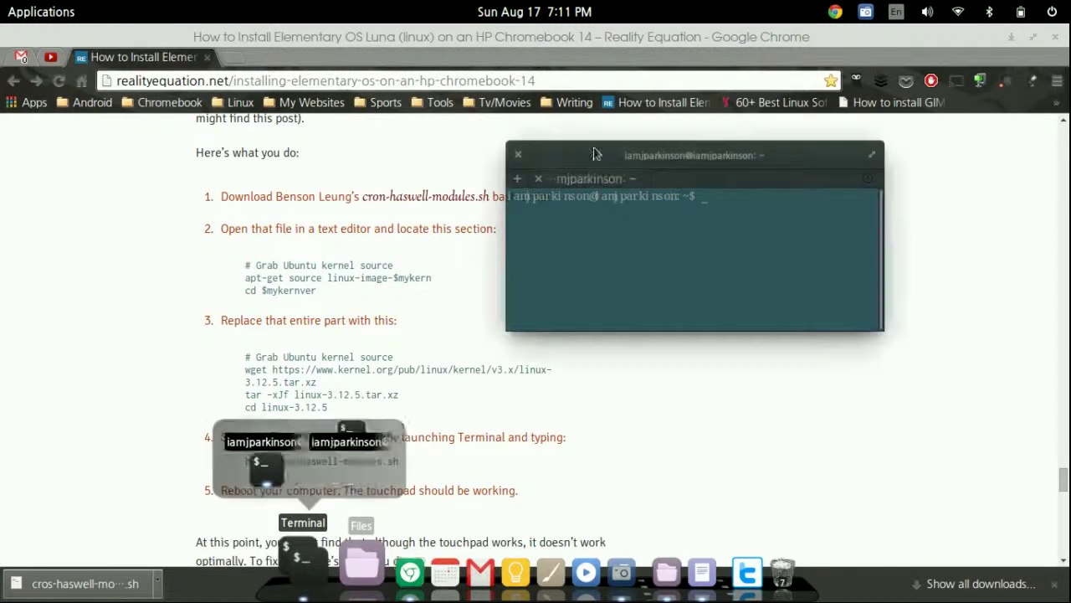
click(518, 154)
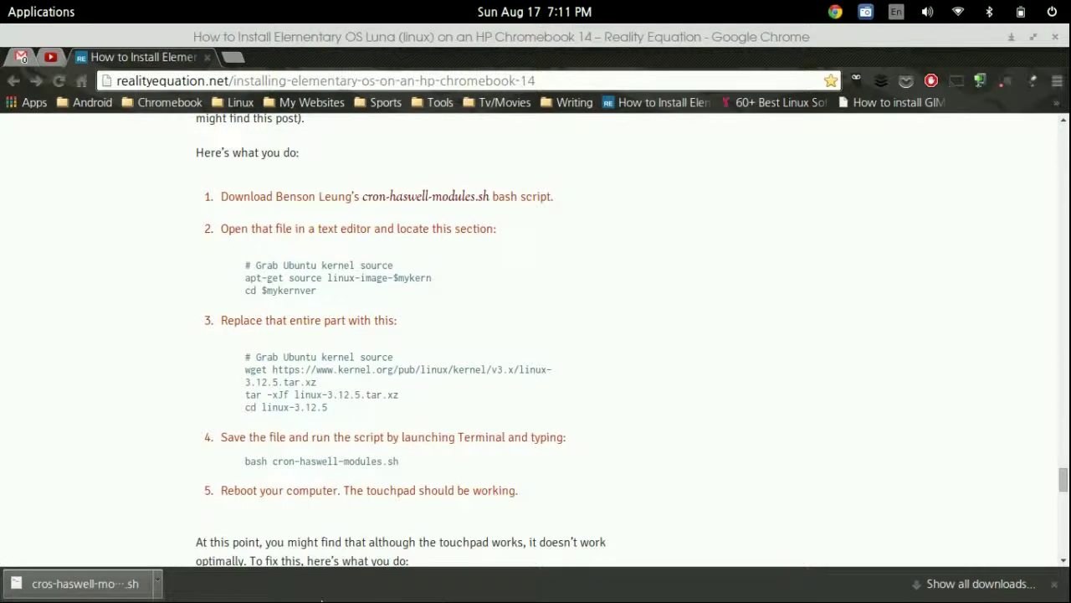
In the Downloads terminal, return to the home folder with cd
click(311, 578)
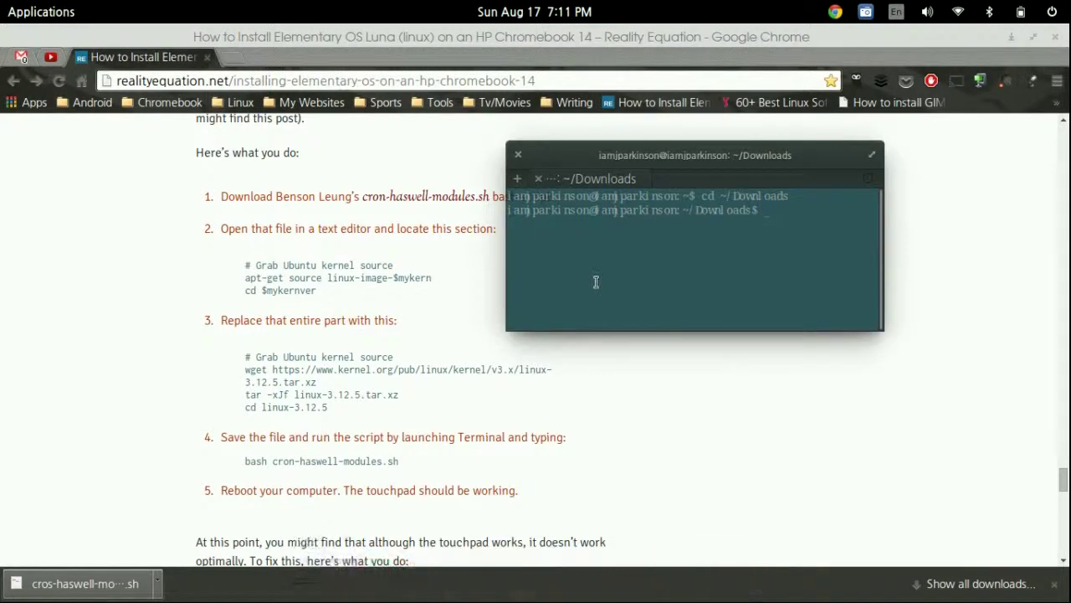
text(cd)
key(Return)
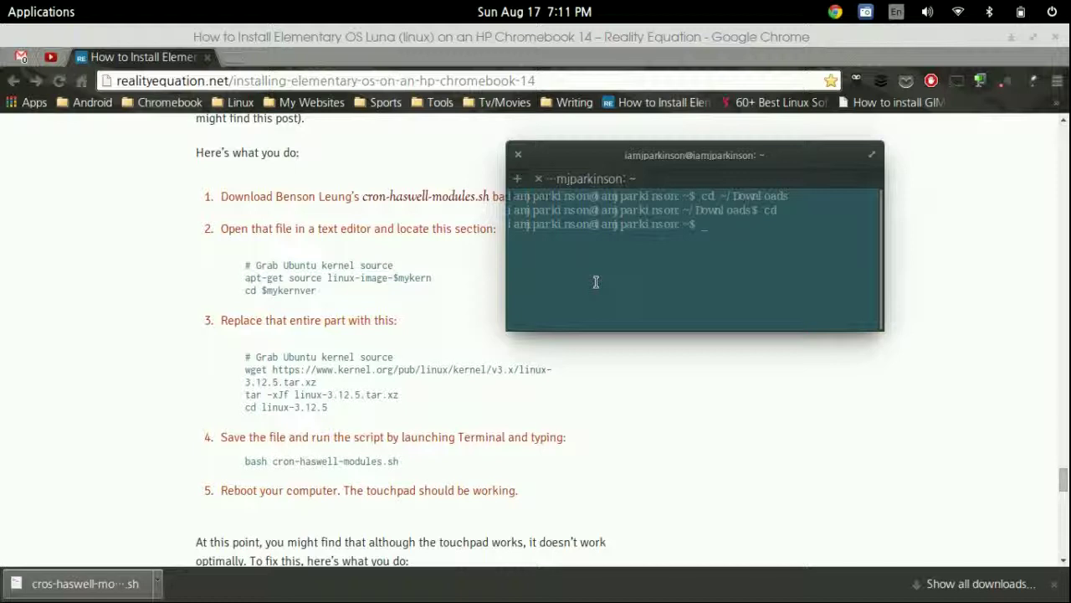
Run sudo apt-get install gedit with the password; gedit is already the newest version
text(sudo apt-get)
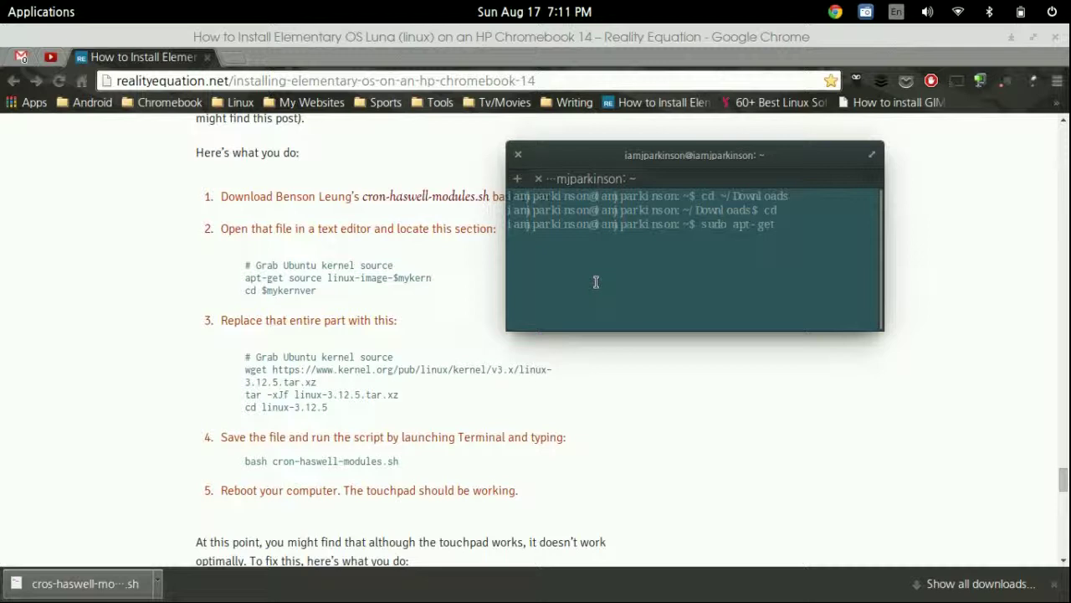
text( install)
text(gedit)
key(Return)
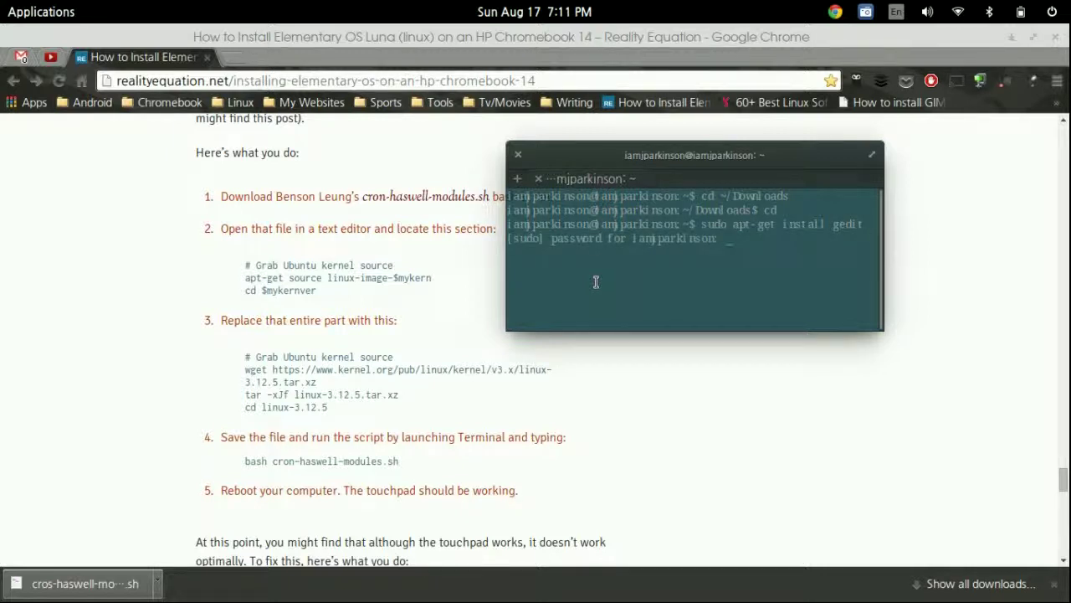
key(Return)
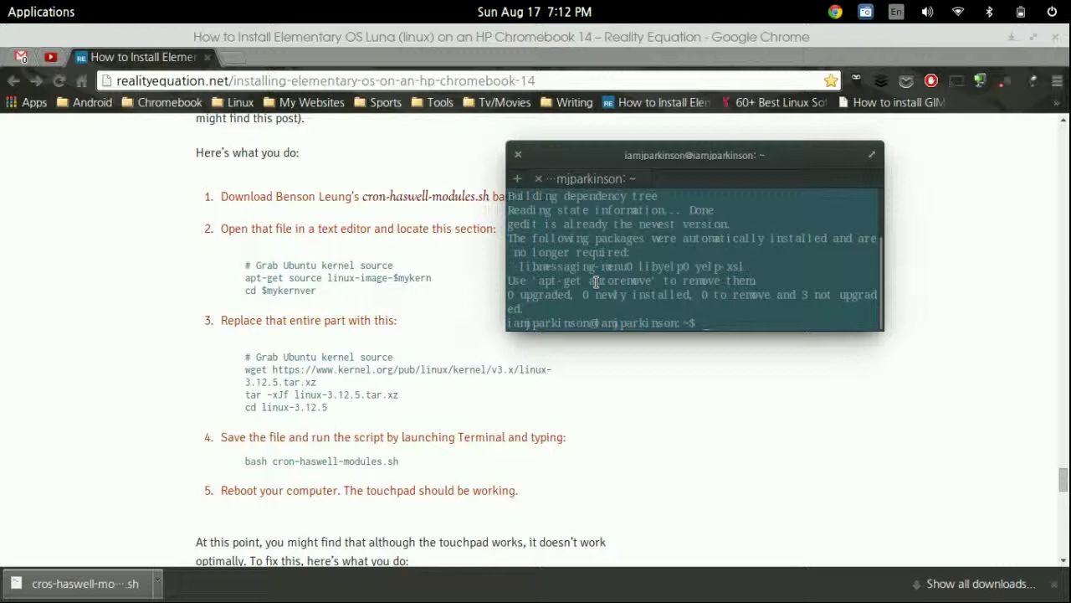
Run sudo apt-get install nautilus, then launch the file manager as root with sudo nautilus
text(sudo apt-get install )
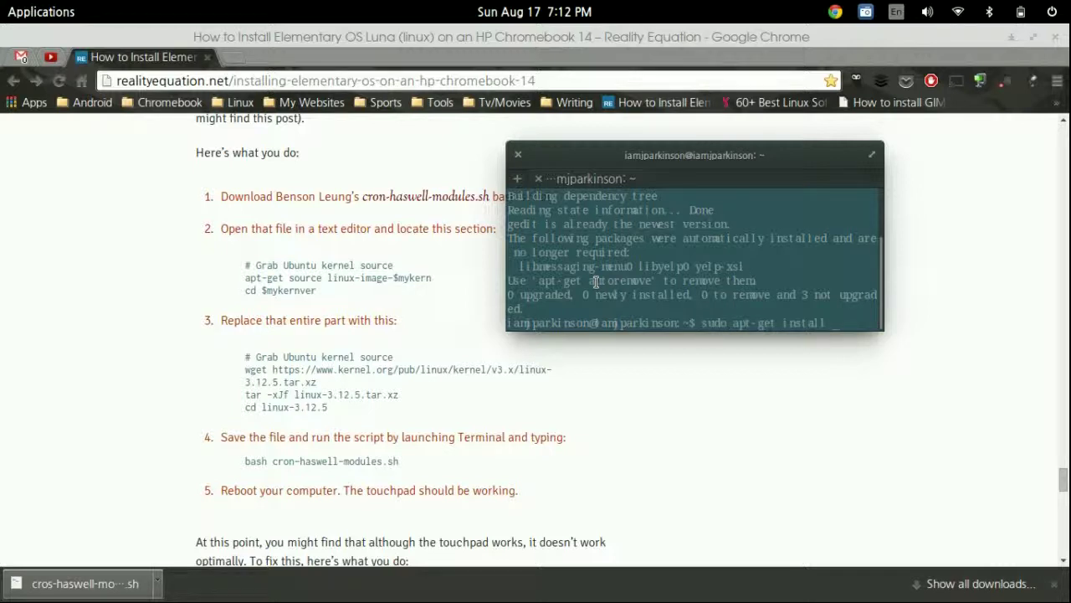
text(nautilus)
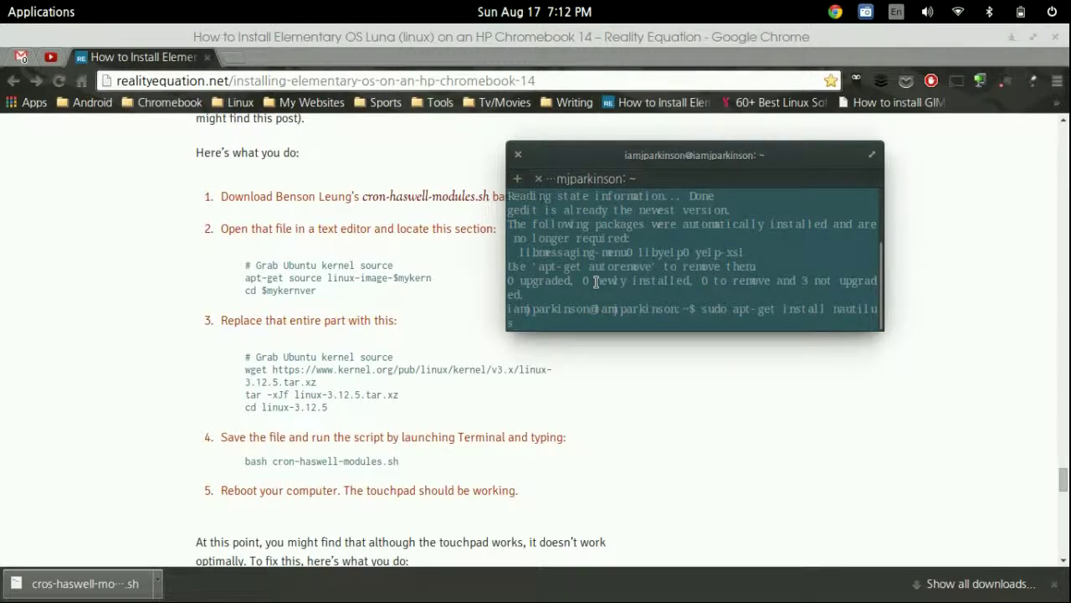
key(Return)
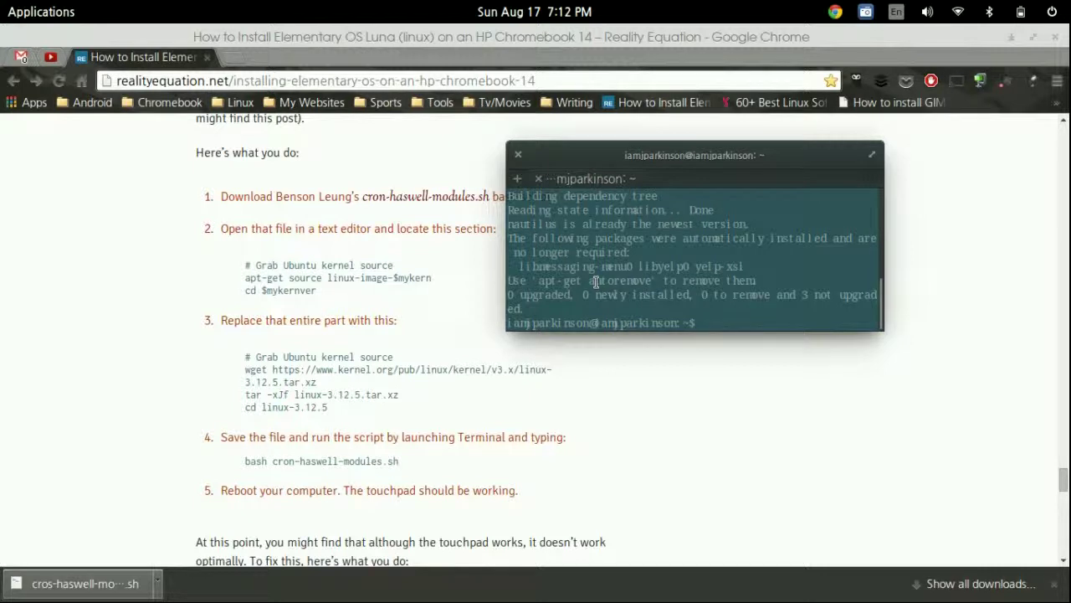
text(sudo nautilus)
key(Return)
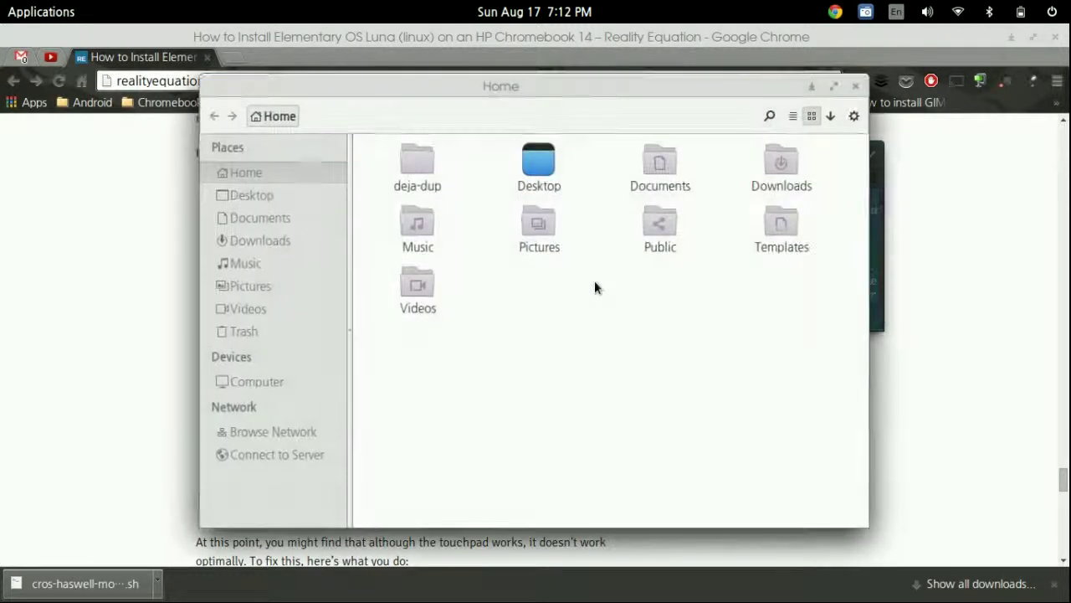
Go into the Downloads folder and bring up the options for cros-haswell-modules.sh
mouse_move(421, 90)
mouse_down()
mouse_move(552, 108)
mouse_move(424, 91)
mouse_up()
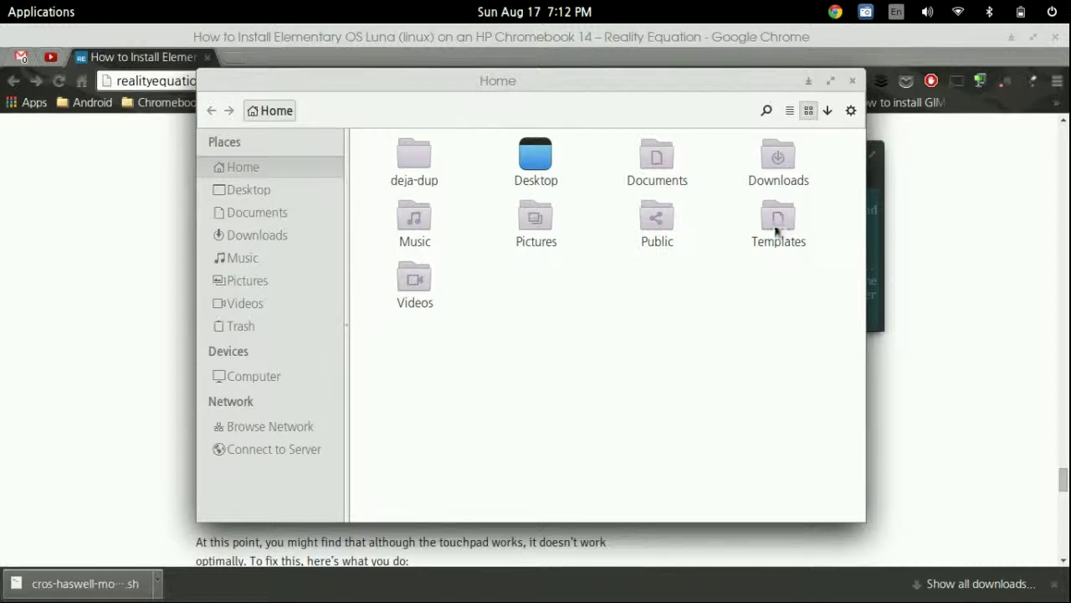
double_click(779, 180)
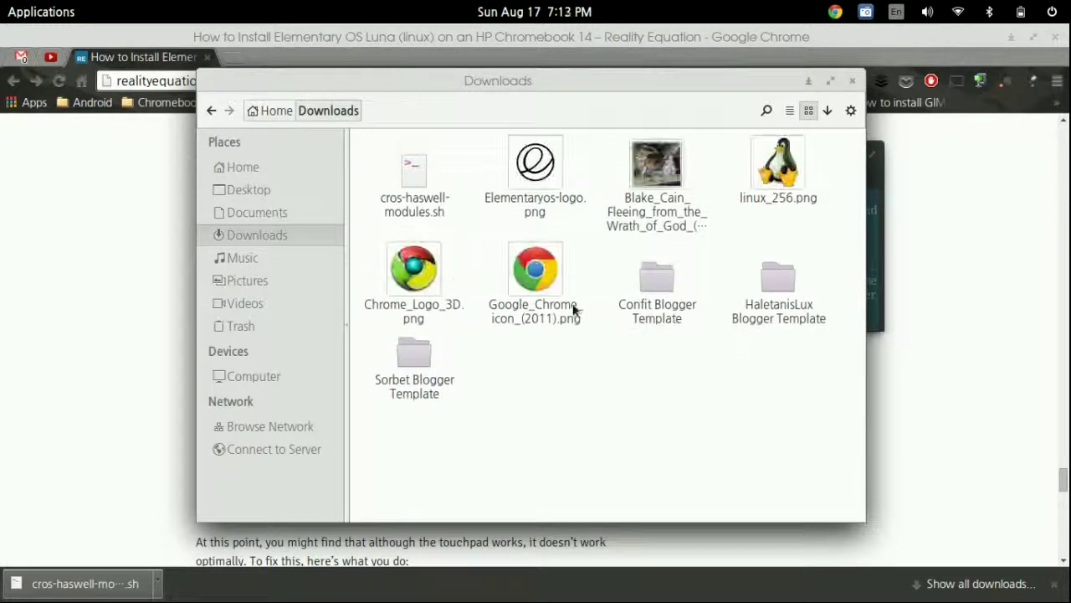
right_click(416, 196)
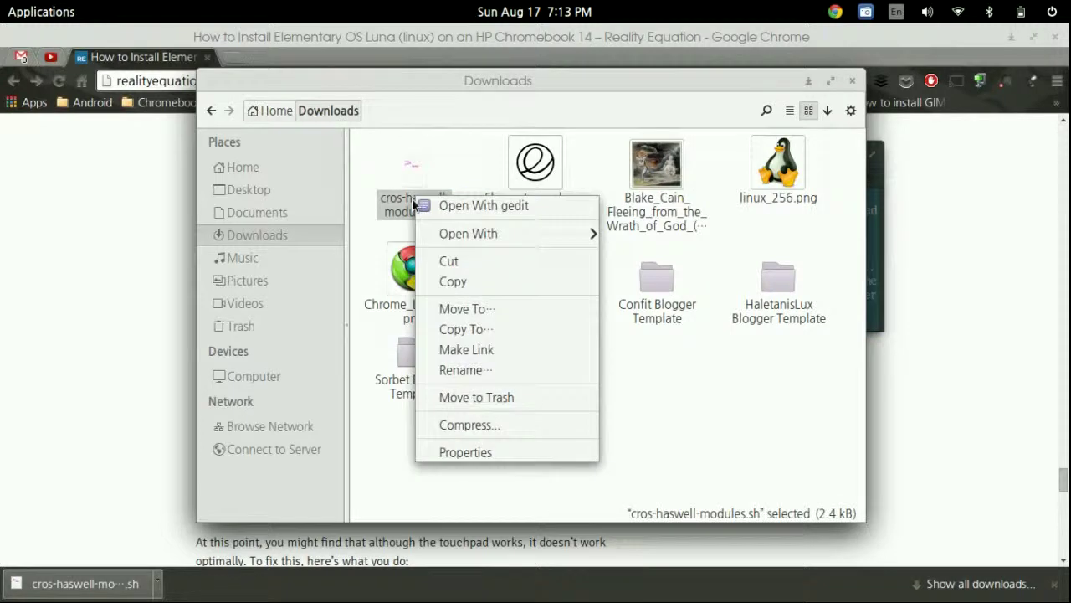
Open cros-haswell-modules.sh in gedit and select the Grab Ubuntu kernel source lines, undoing a mistaken paste
click(455, 209)
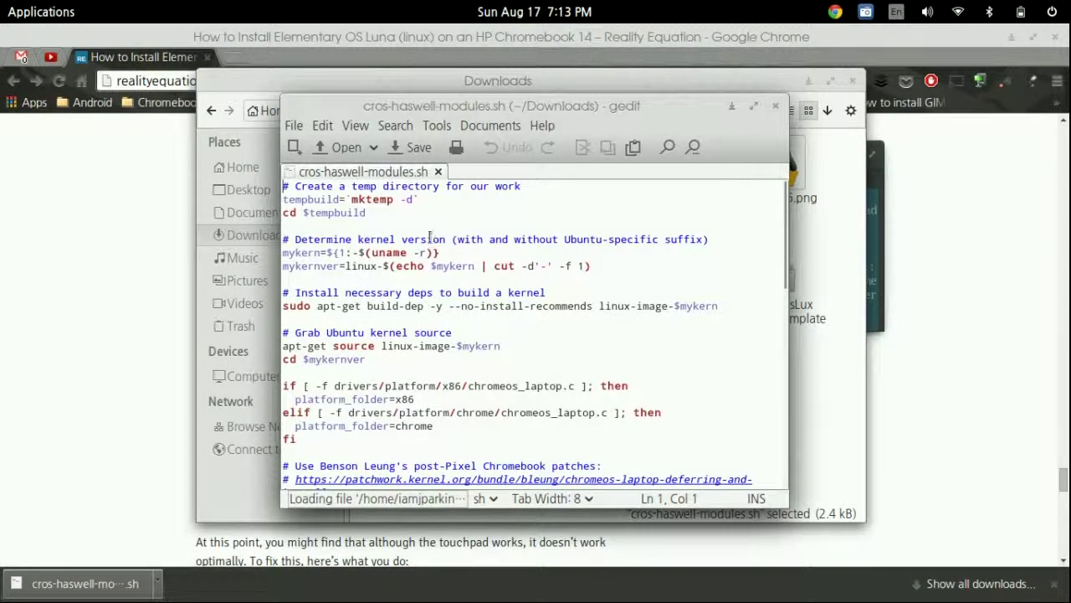
drag(369, 360, 434, 333)
click(325, 371)
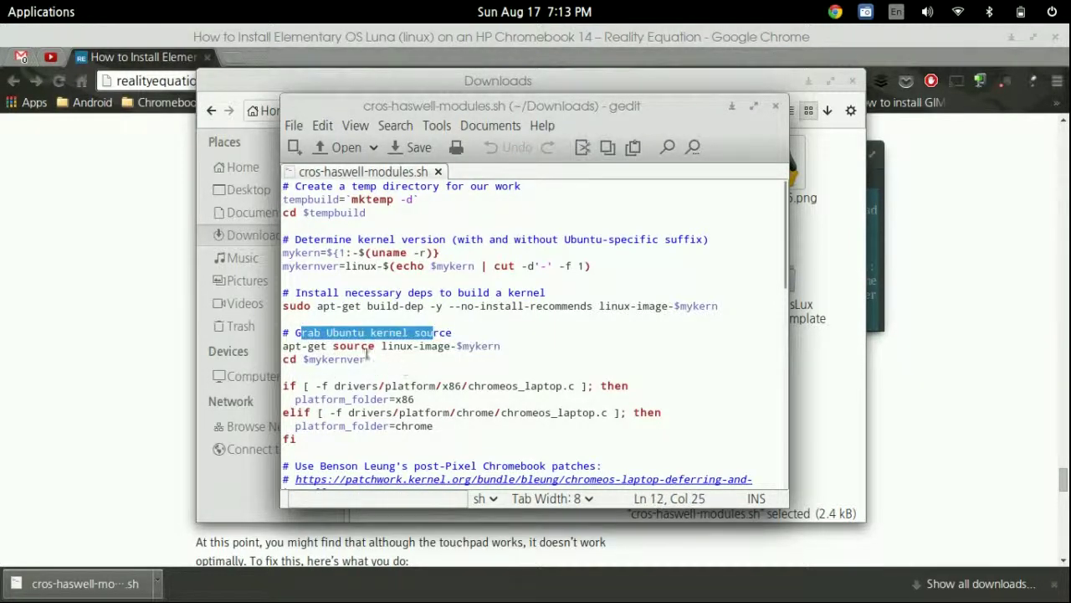
drag(368, 359, 285, 338)
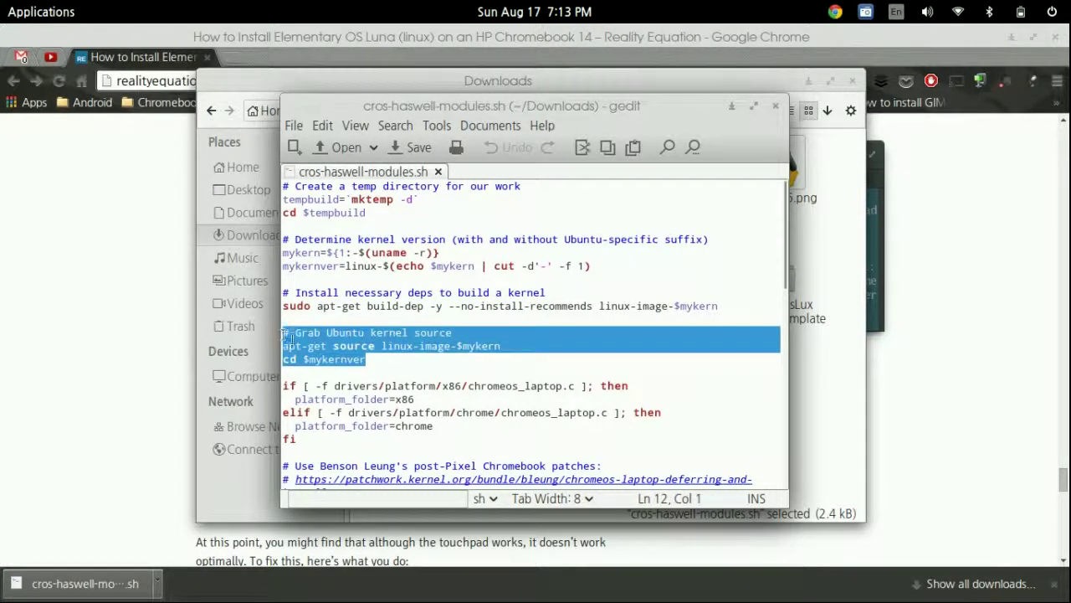
right_click(344, 346)
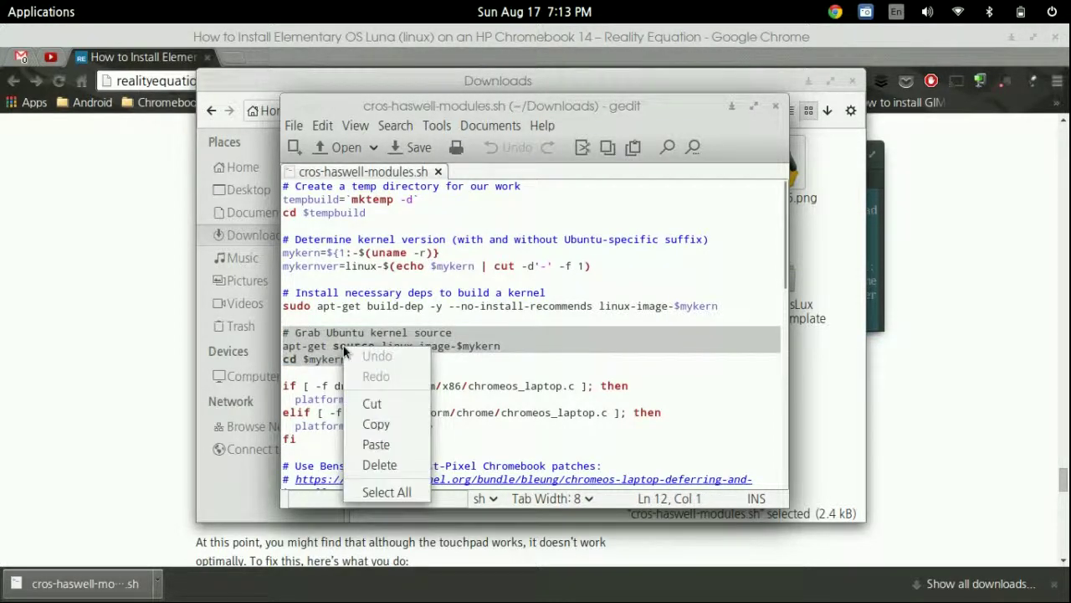
click(377, 445)
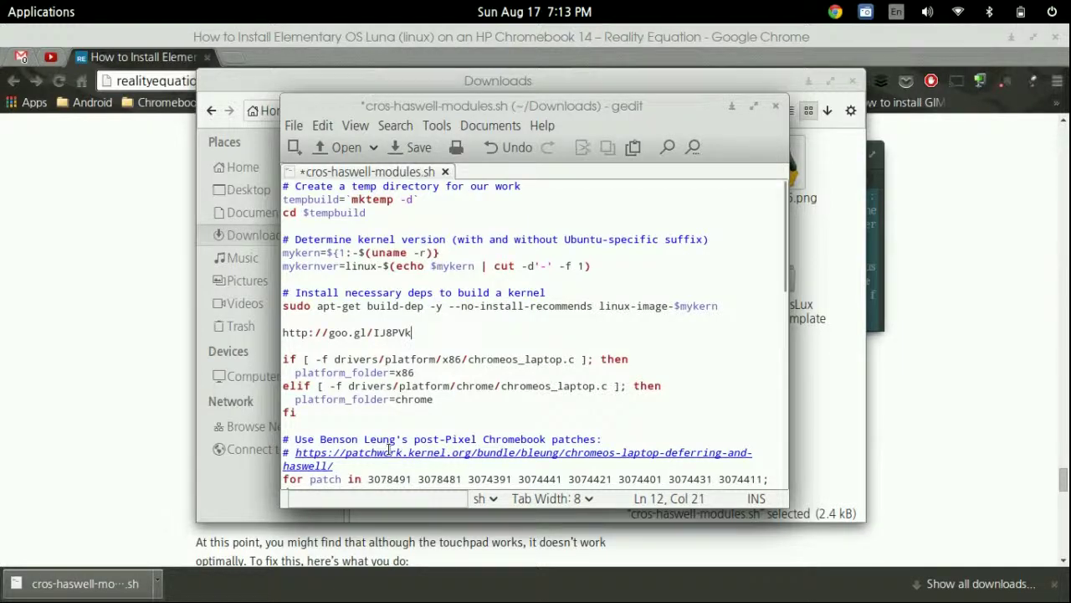
key(ctrl+z)
Copy the wget, tar and cd linux-3.12.5 code block from the guide
click(96, 225)
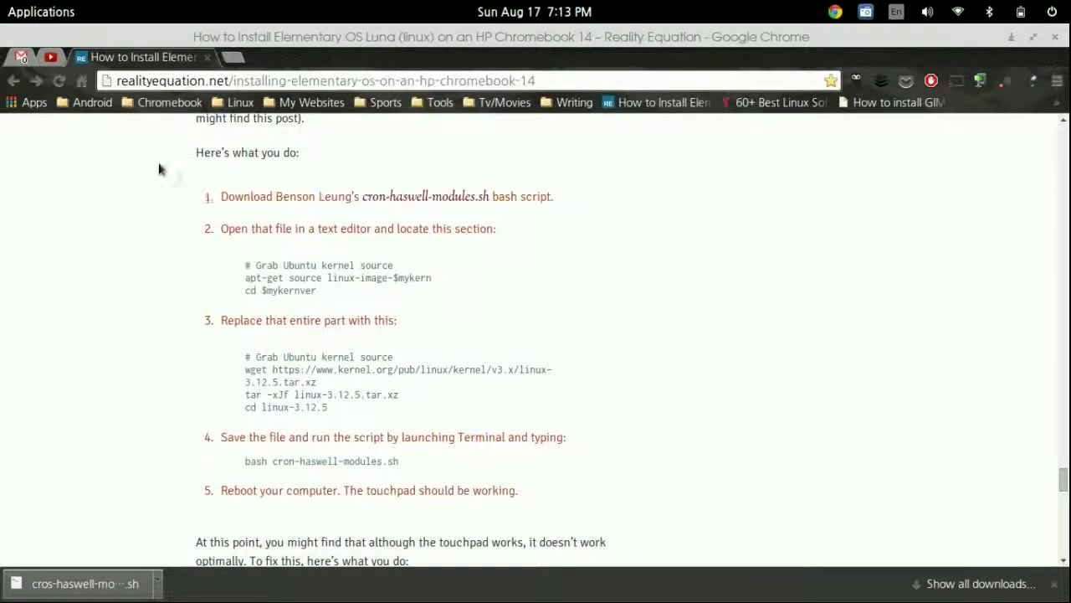
drag(248, 356, 328, 407)
key(ctrl+c)
right_click(300, 374)
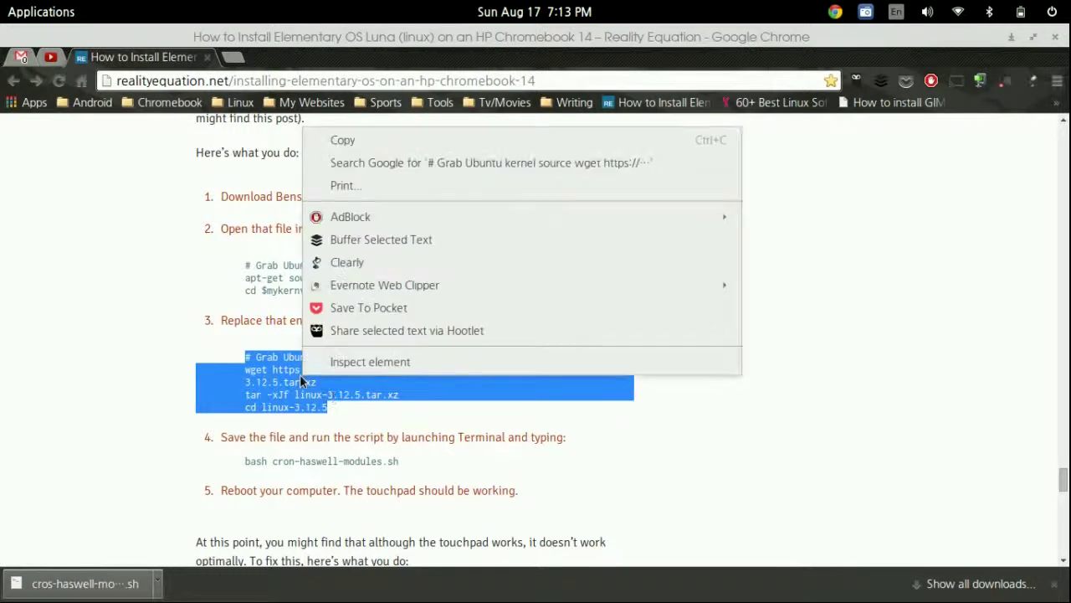
click(342, 140)
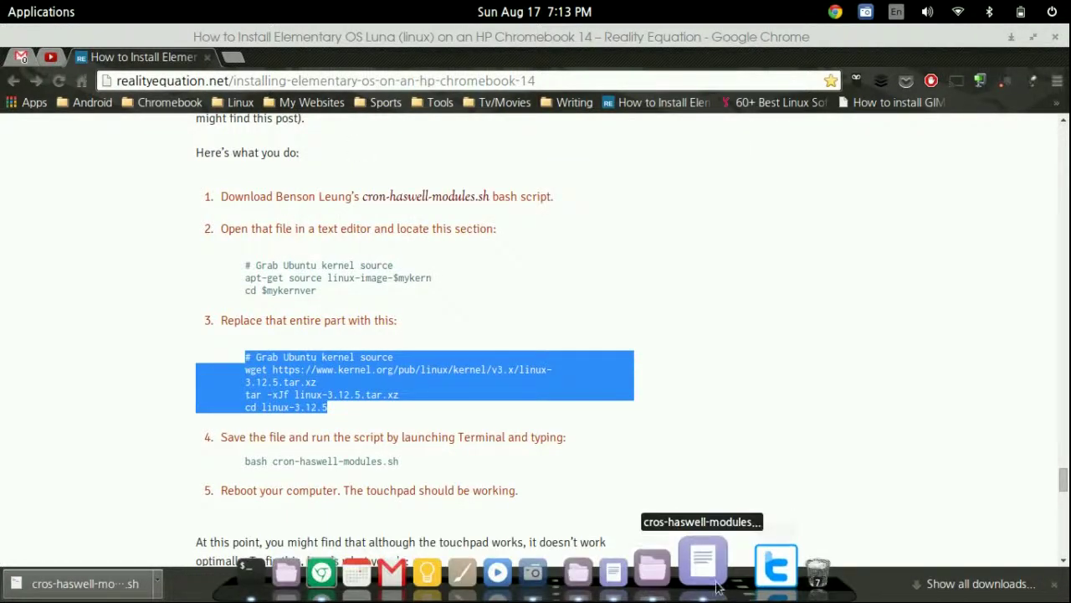
Paste the block over the old kernel-source lines, save the script and close gedit
click(716, 586)
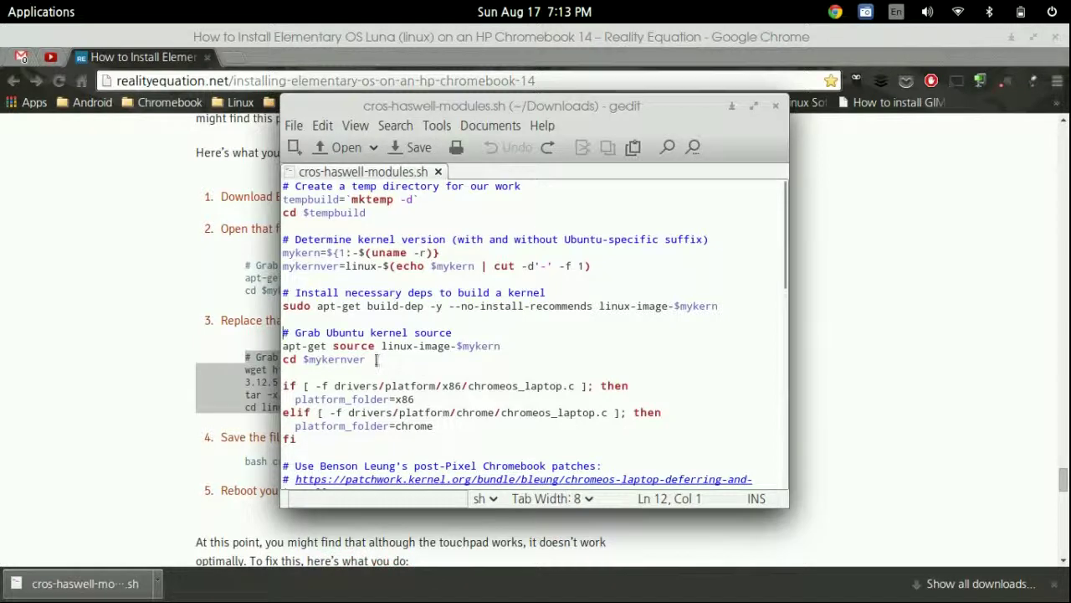
drag(368, 360, 276, 335)
right_click(289, 338)
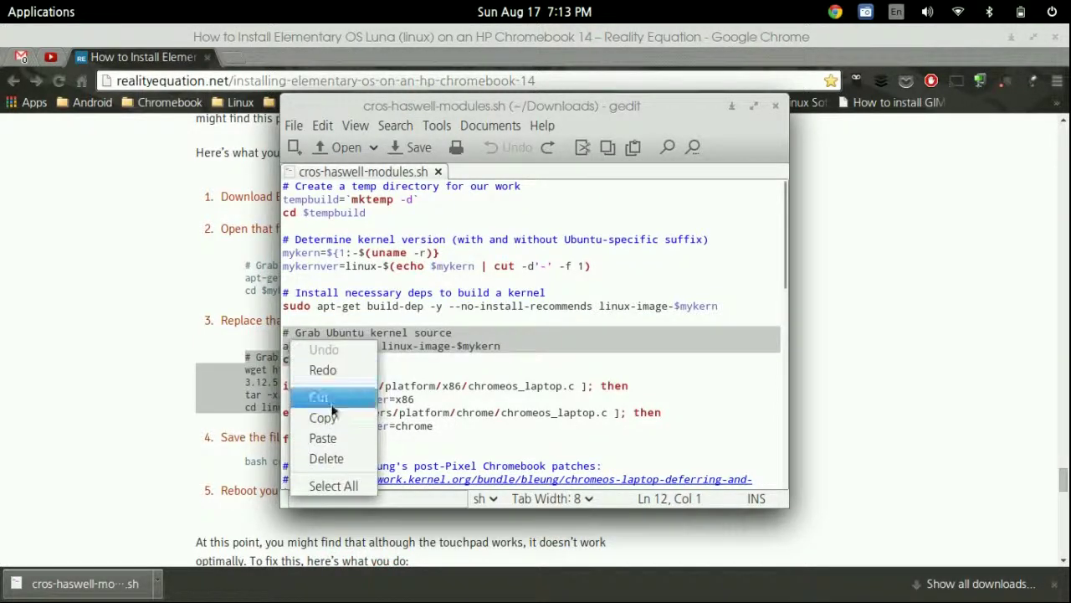
click(352, 440)
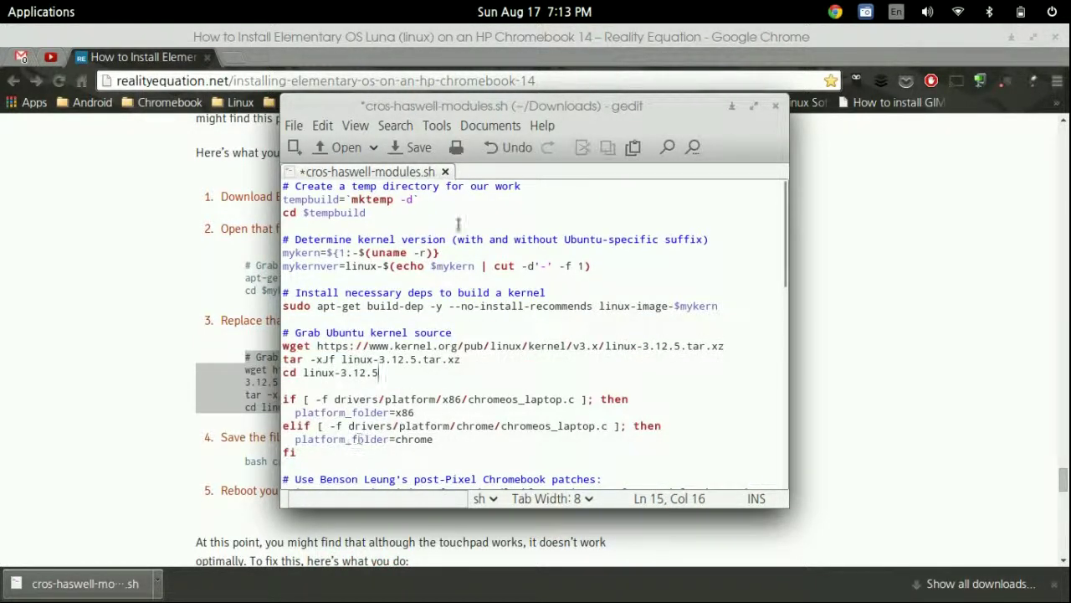
click(398, 147)
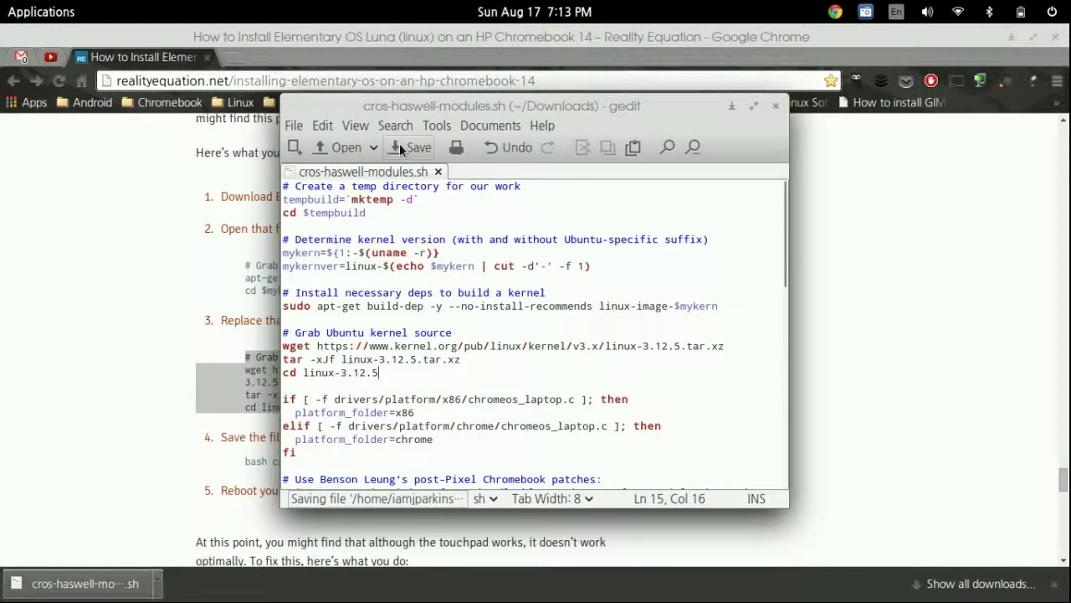
click(776, 106)
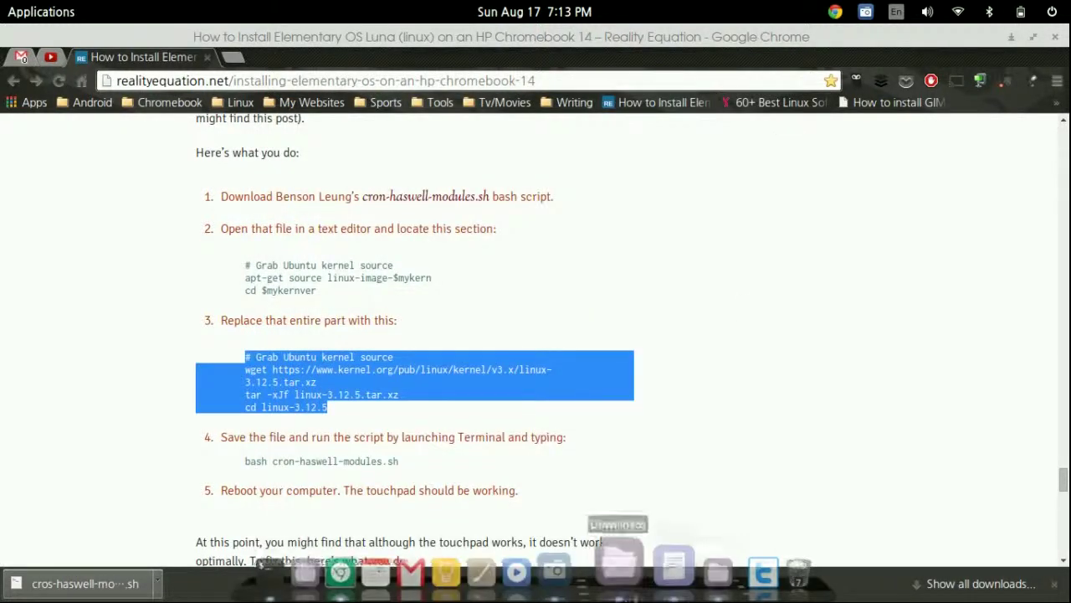
Reopen the saved script to check the linux-3.12.5 download lines, then close it
click(692, 559)
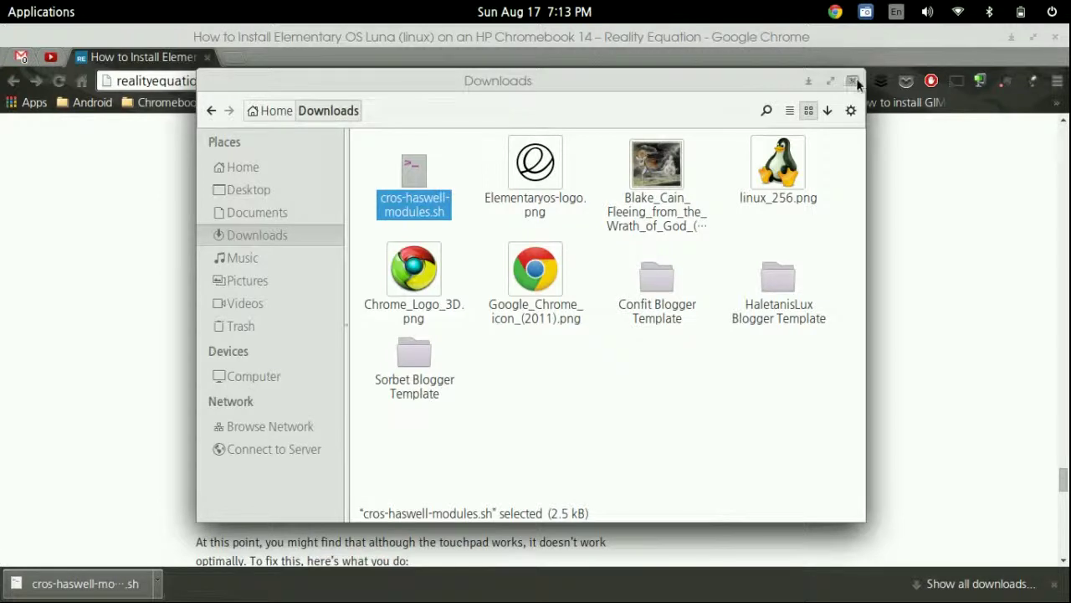
key(ctrl+w)
mouse_move(698, 600)
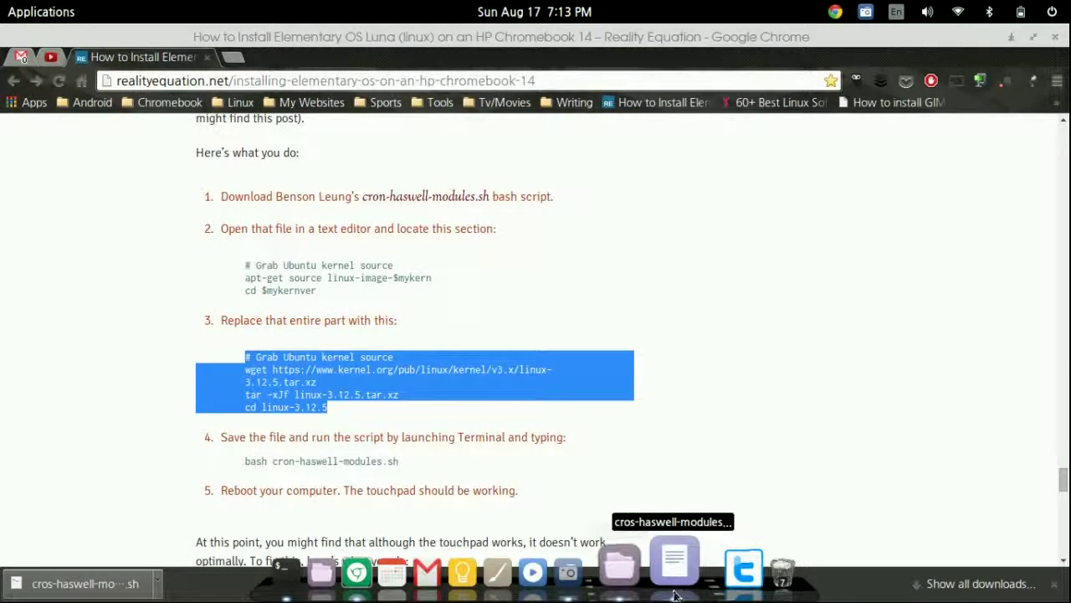
click(675, 562)
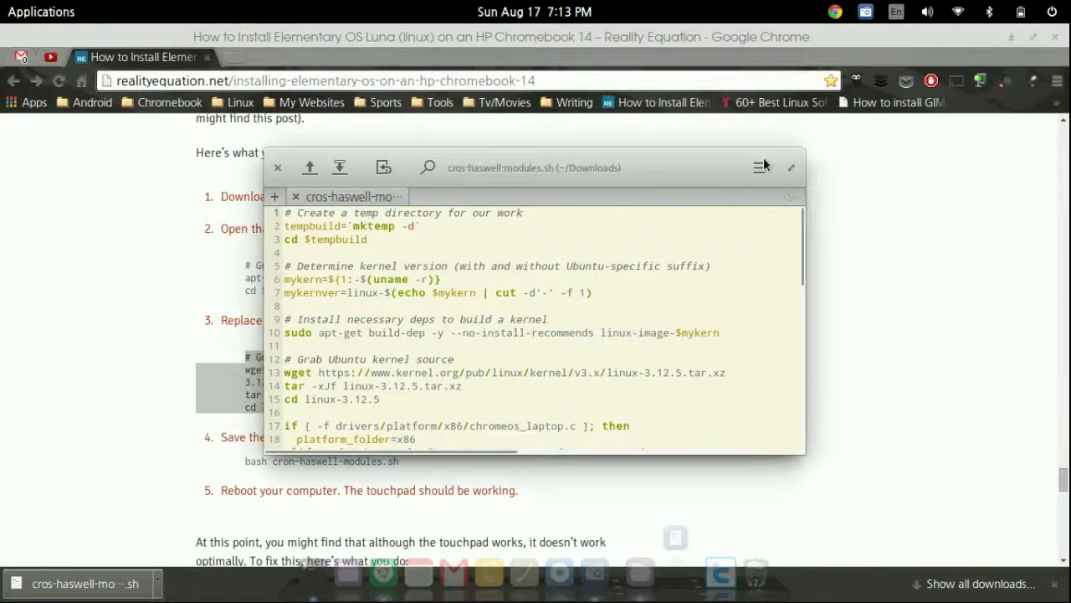
click(277, 167)
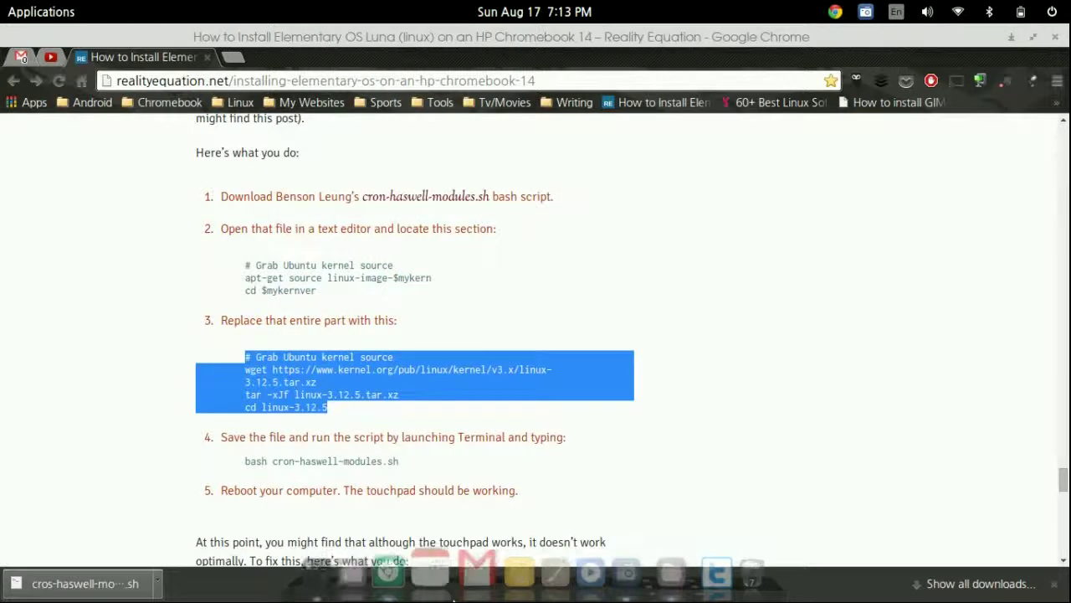
Open and close the Downloads folder again, then bring up a terminal window
click(670, 572)
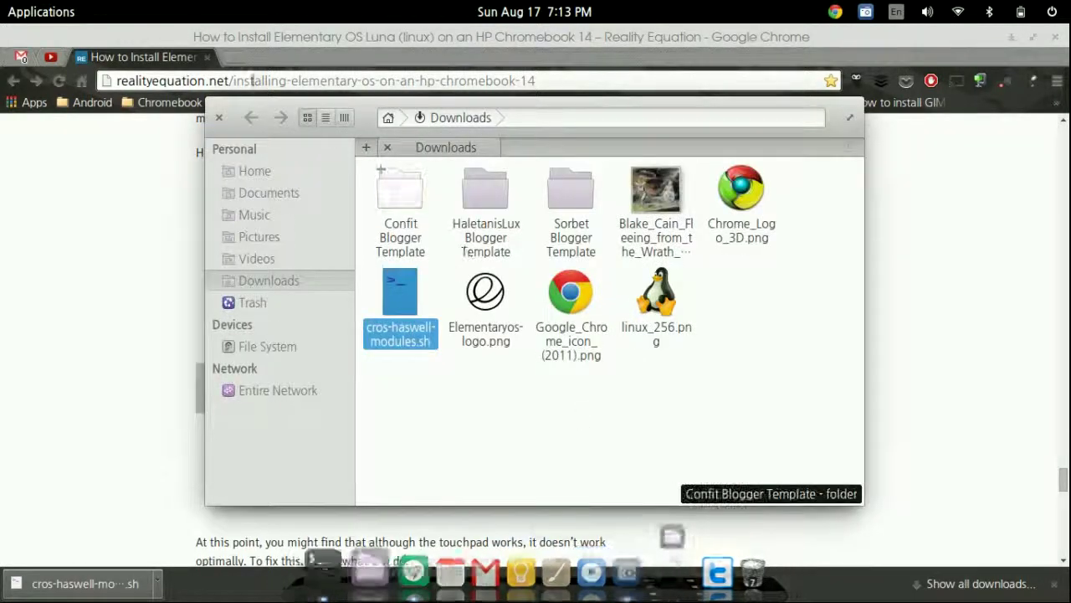
click(218, 117)
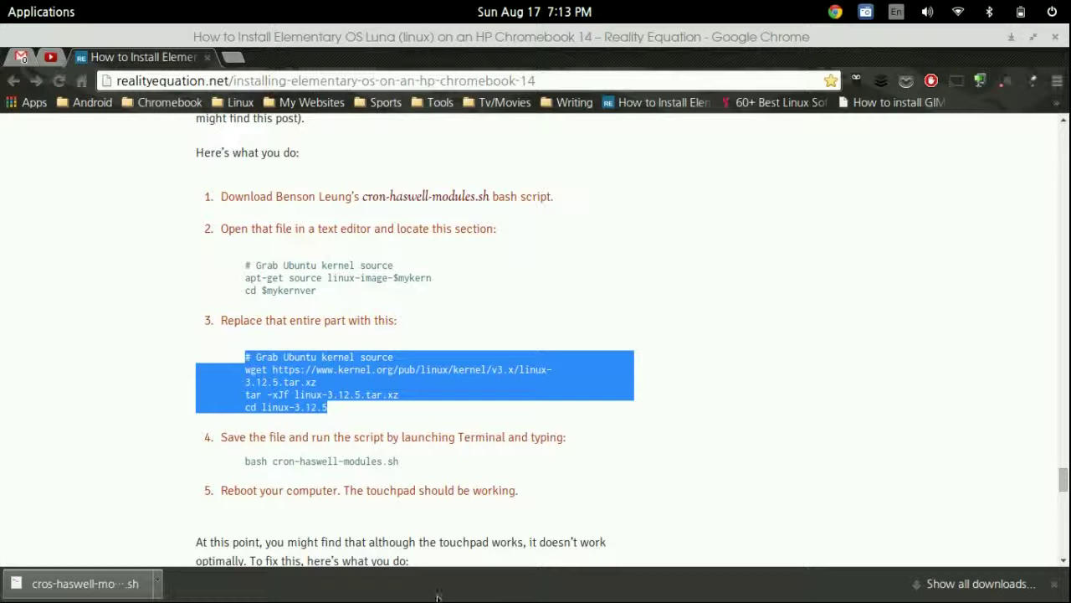
click(356, 572)
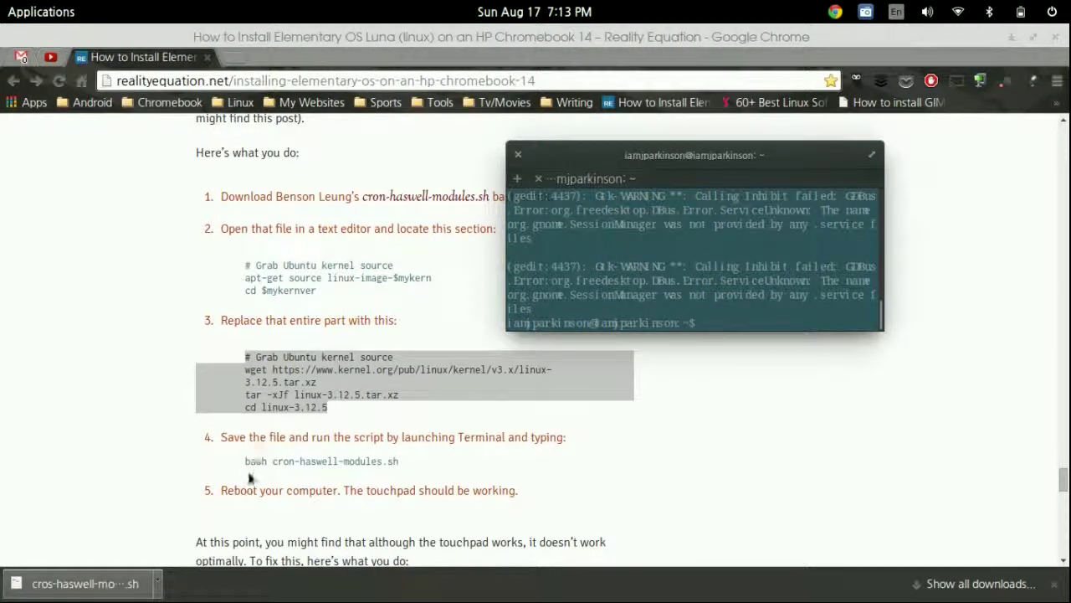
Copy the bash cron-haswell-modules.sh command from the guide, visit the terminal, then return to the article
drag(245, 461, 399, 461)
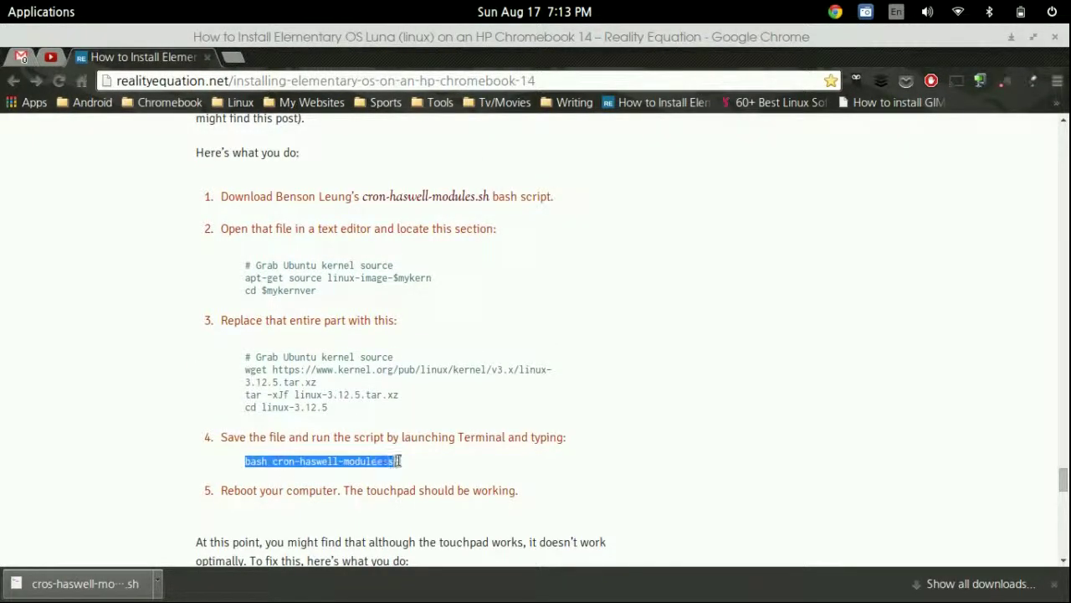
right_click(390, 458)
click(452, 219)
click(367, 576)
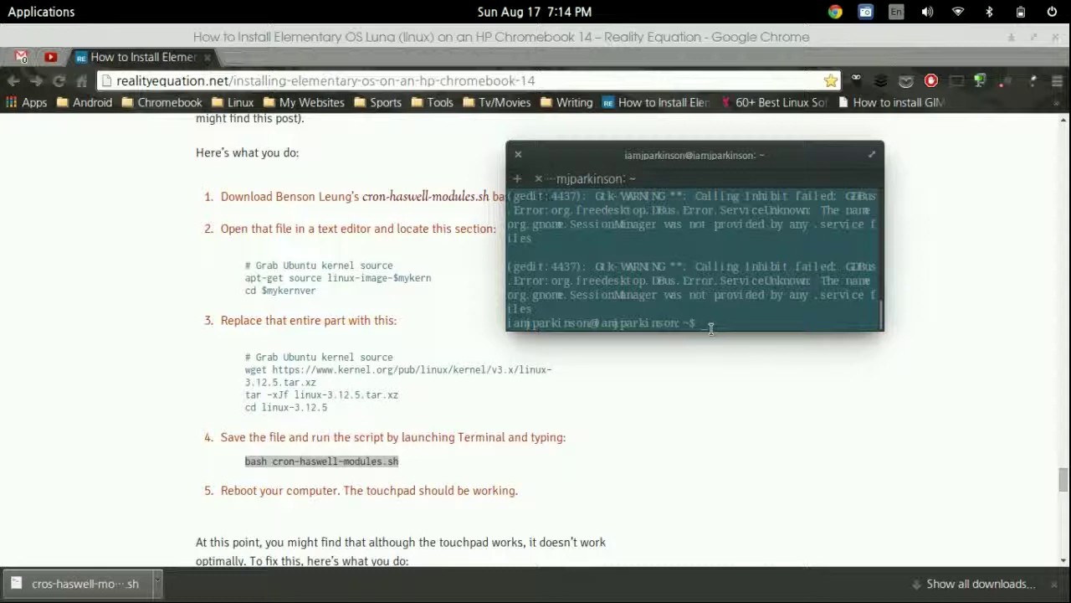
click(385, 418)
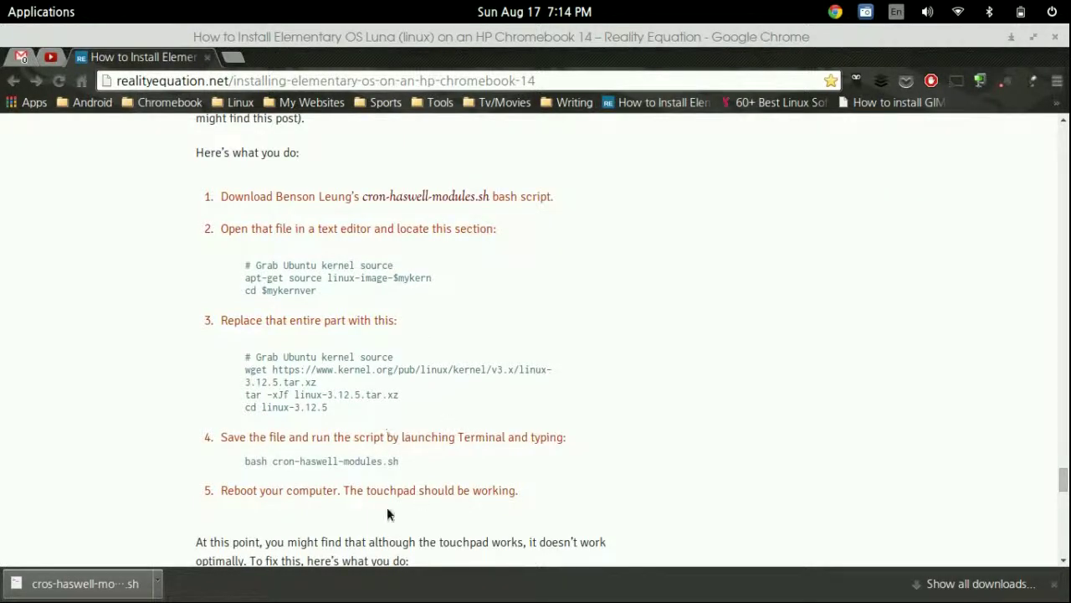
click(1052, 12)
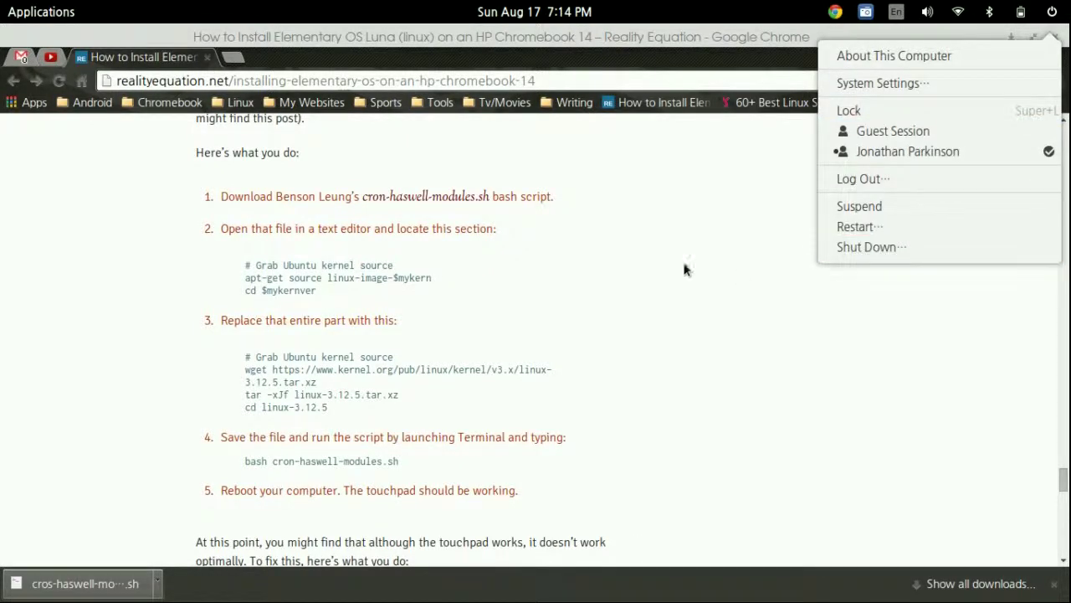
click(649, 286)
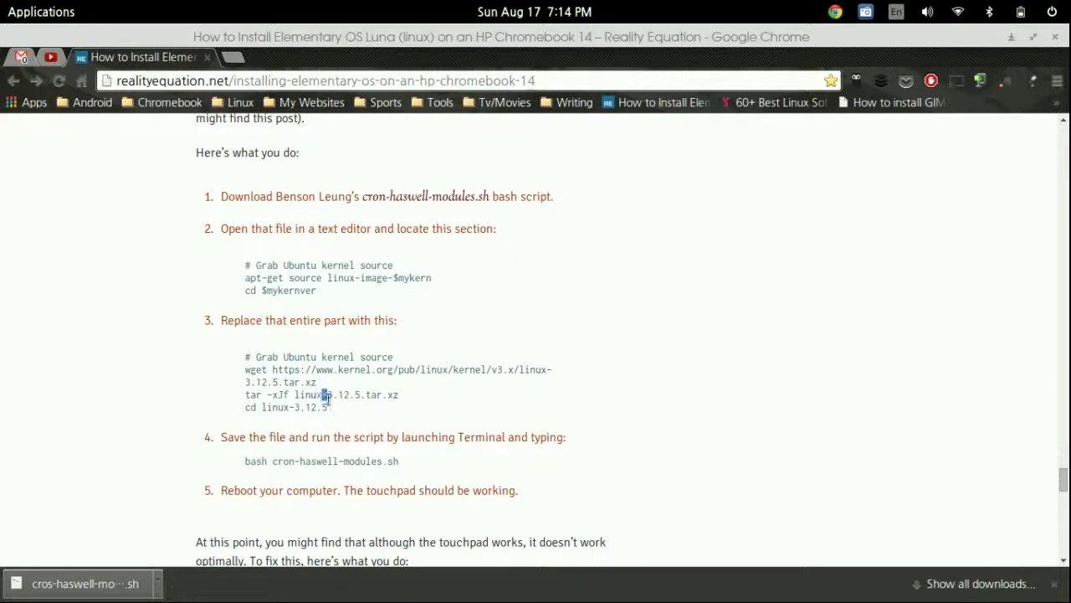
drag(322, 394, 399, 401)
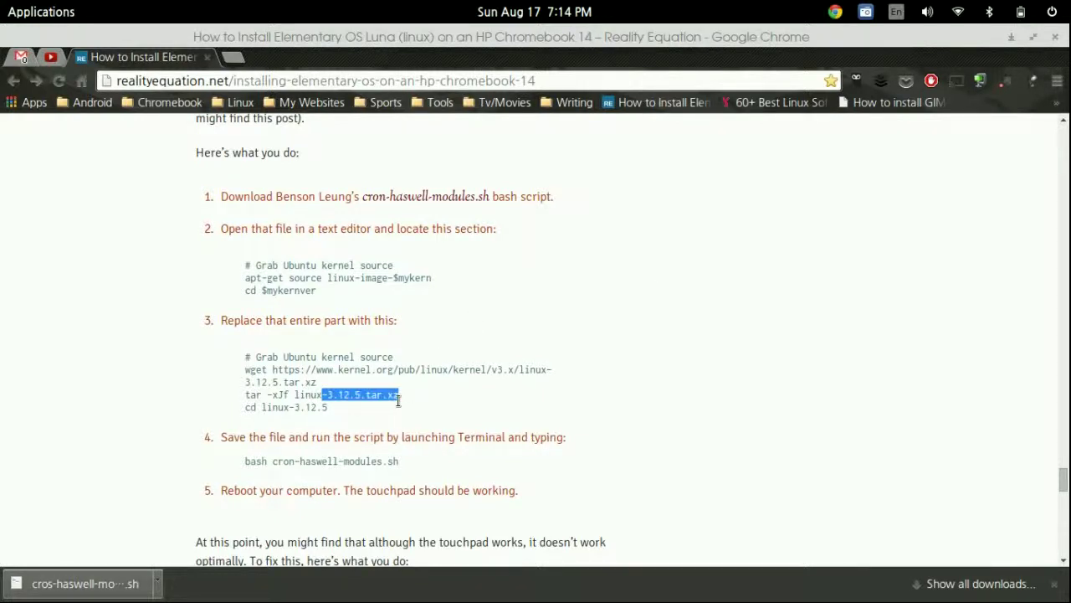
click(399, 401)
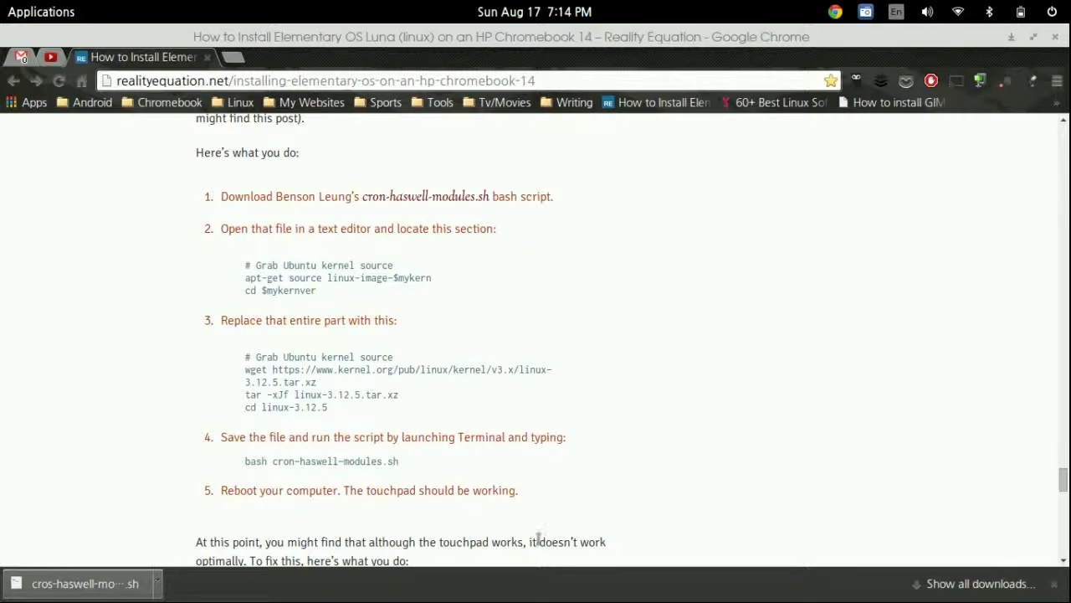
Scroll to the 50-synaptics.conf steps and launch gedit as root with sudo gedit
scroll(456, 425, down, 4)
scroll(467, 382, down, 2)
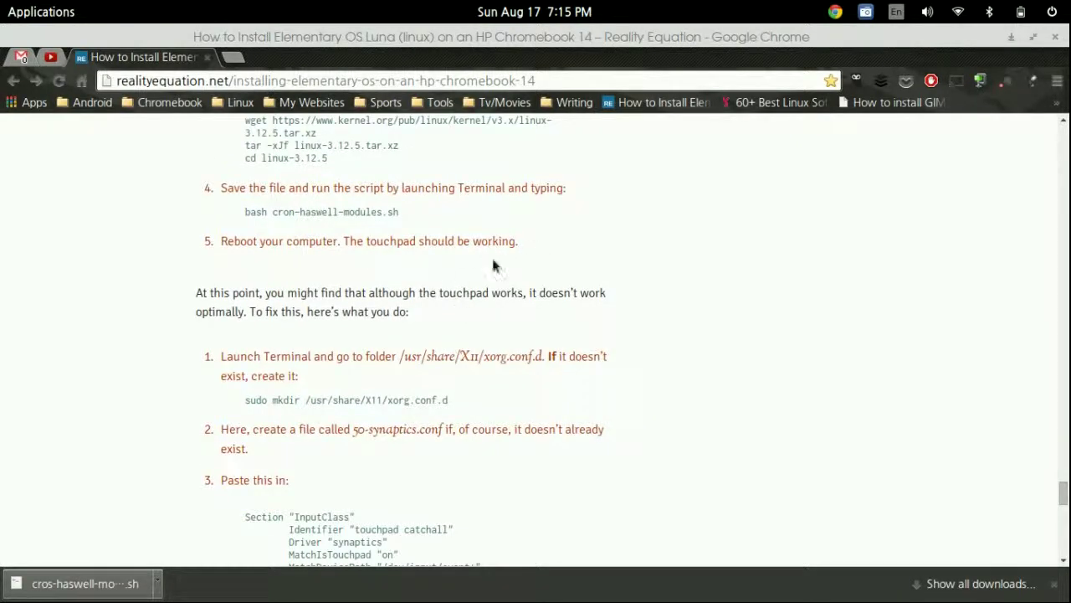
scroll(343, 306, down, 2)
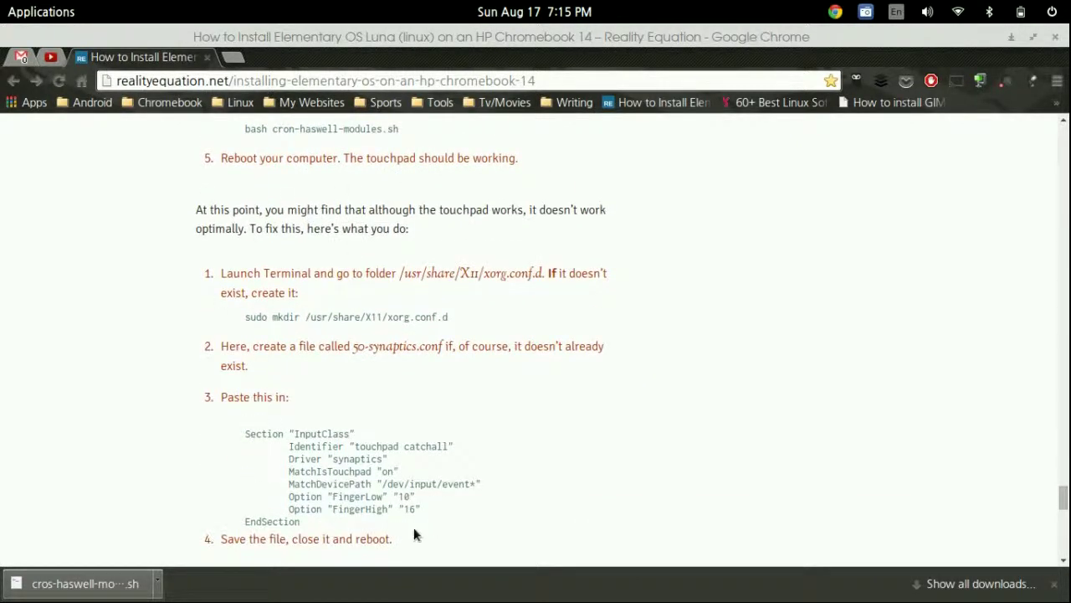
scroll(437, 402, down, 2)
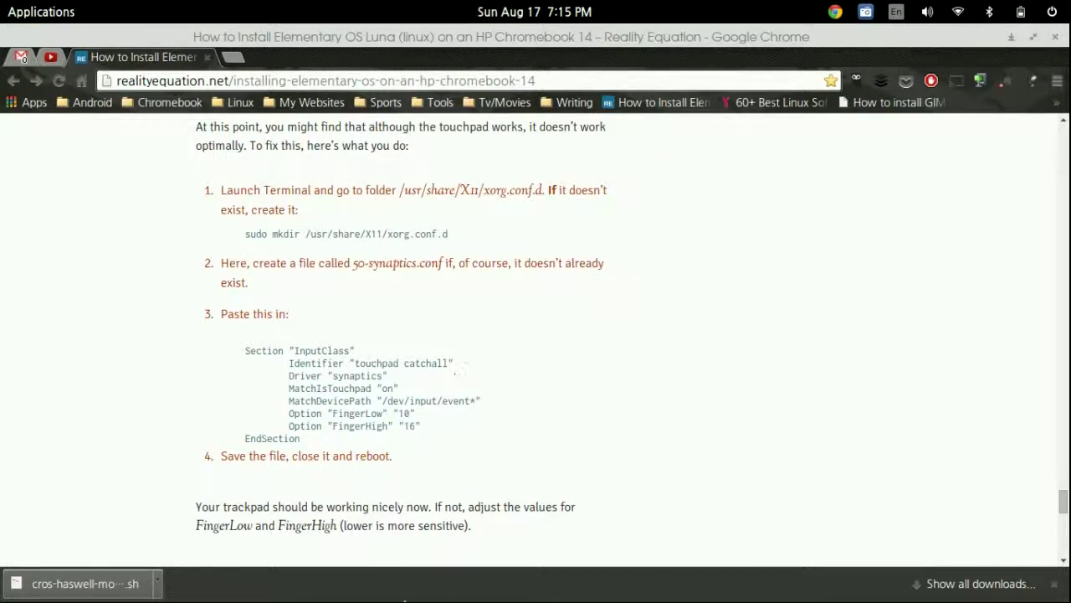
click(333, 561)
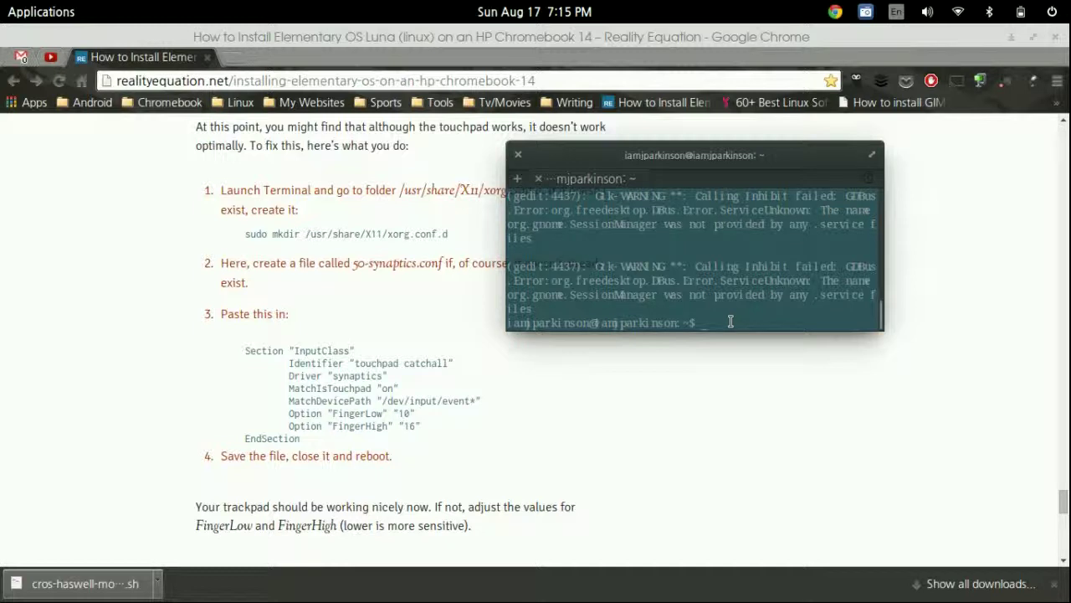
text(sudo)
text( gedit)
key(Return)
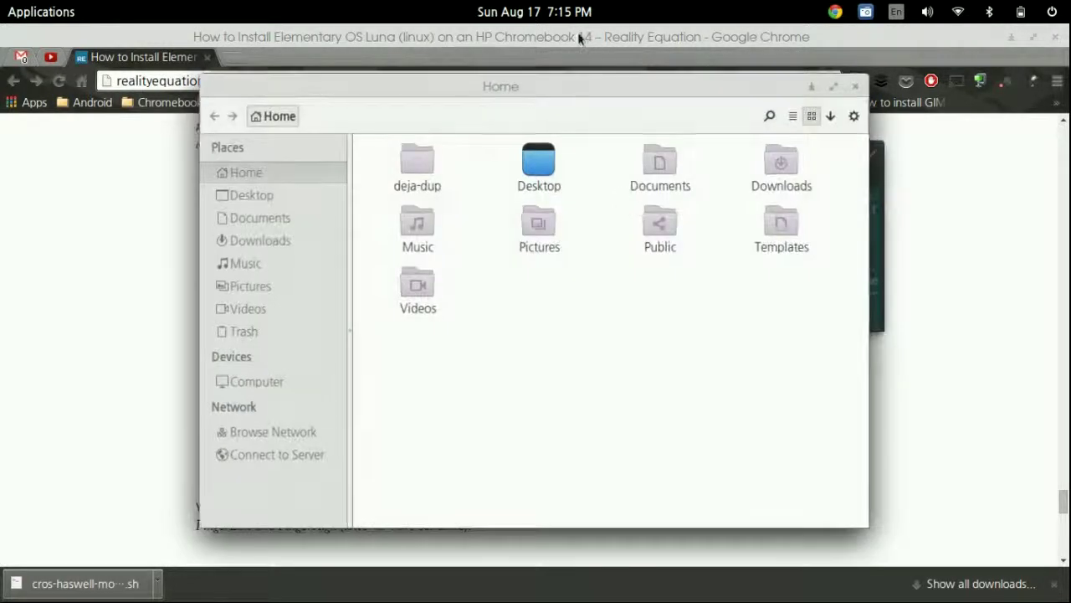
Move the Home window aside and highlight the xorg.conf.d folder path in the guide
drag(531, 88, 773, 101)
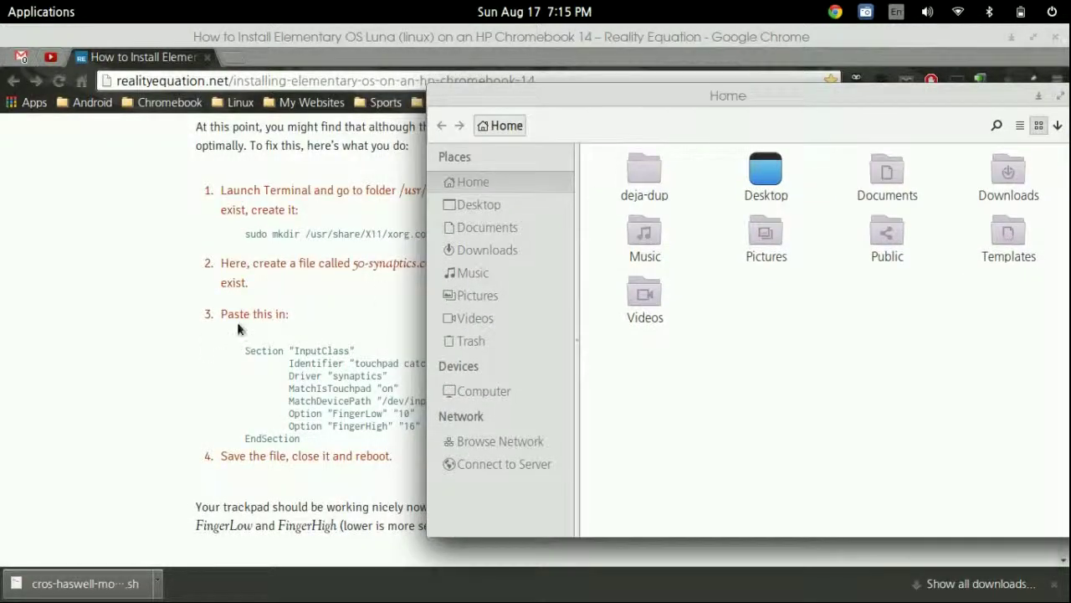
click(345, 225)
drag(400, 190, 546, 190)
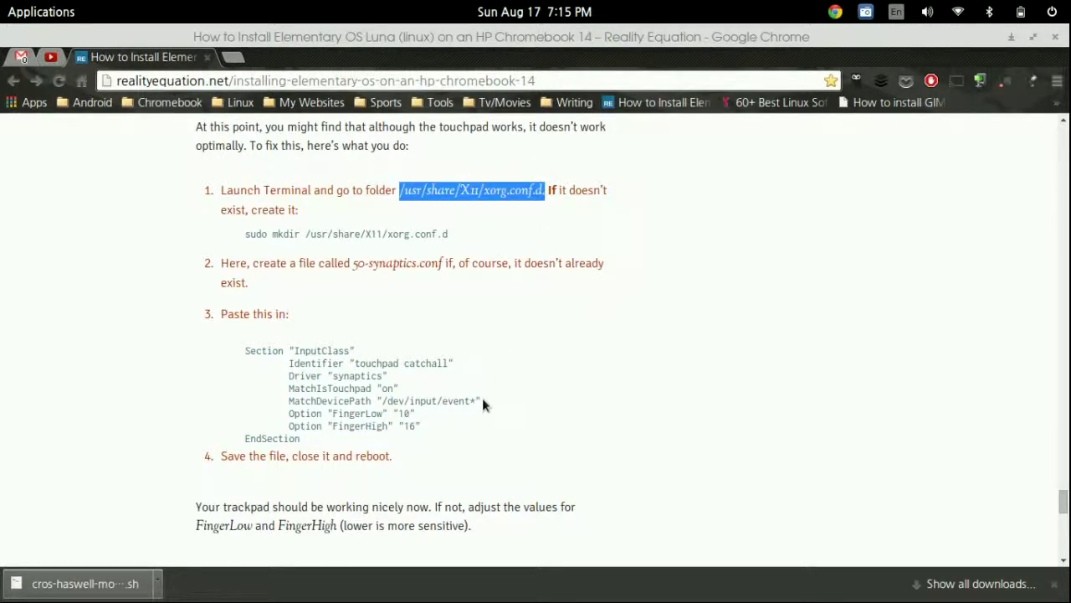
Browse Files from Computer through usr, share and X11 into the xorg.conf.d folder
click(593, 183)
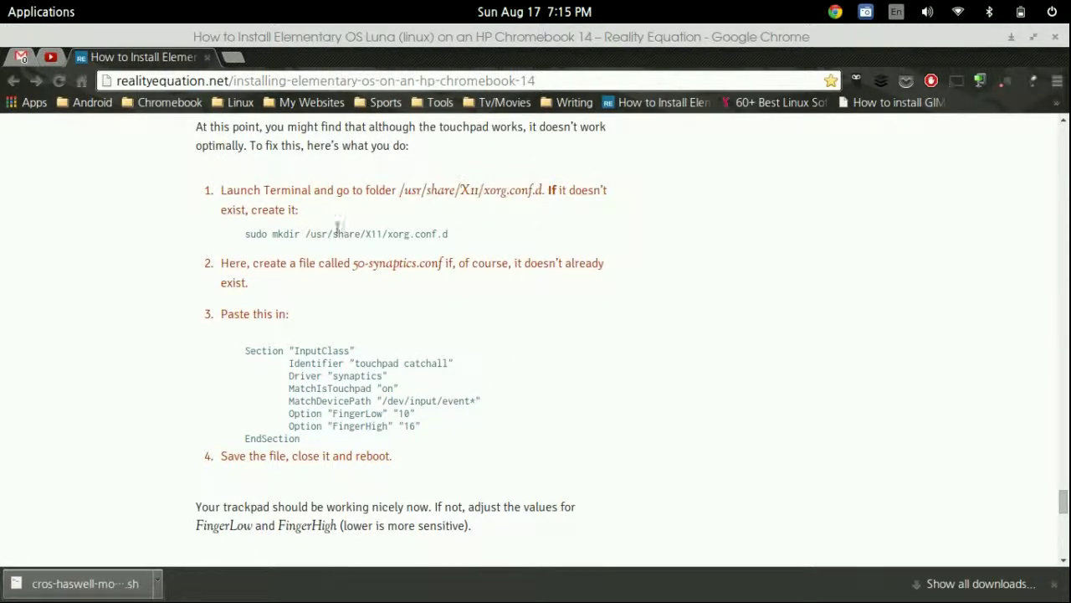
mouse_move(360, 571)
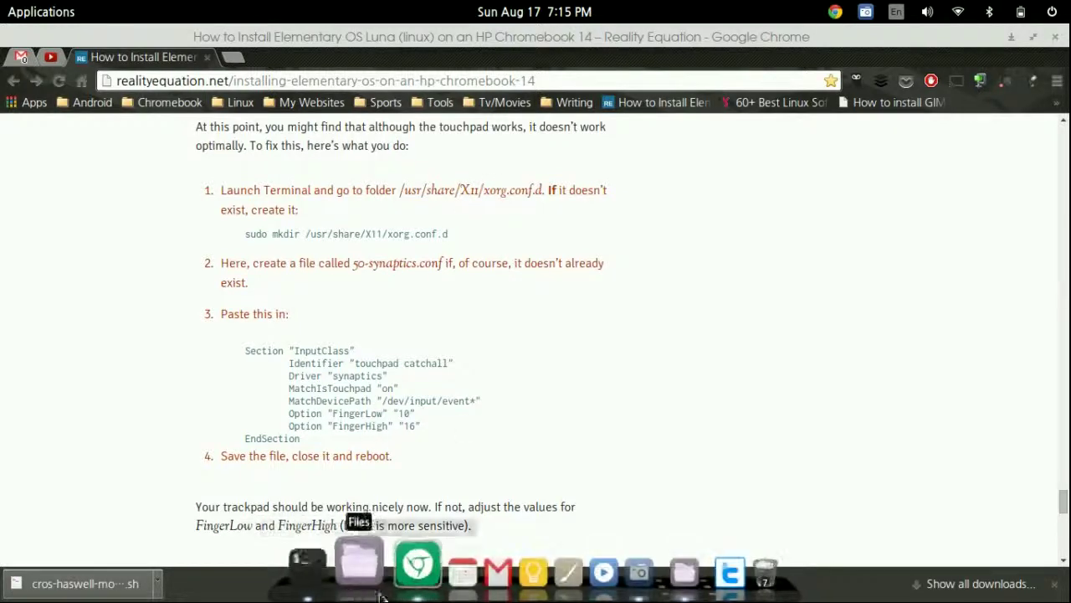
click(653, 571)
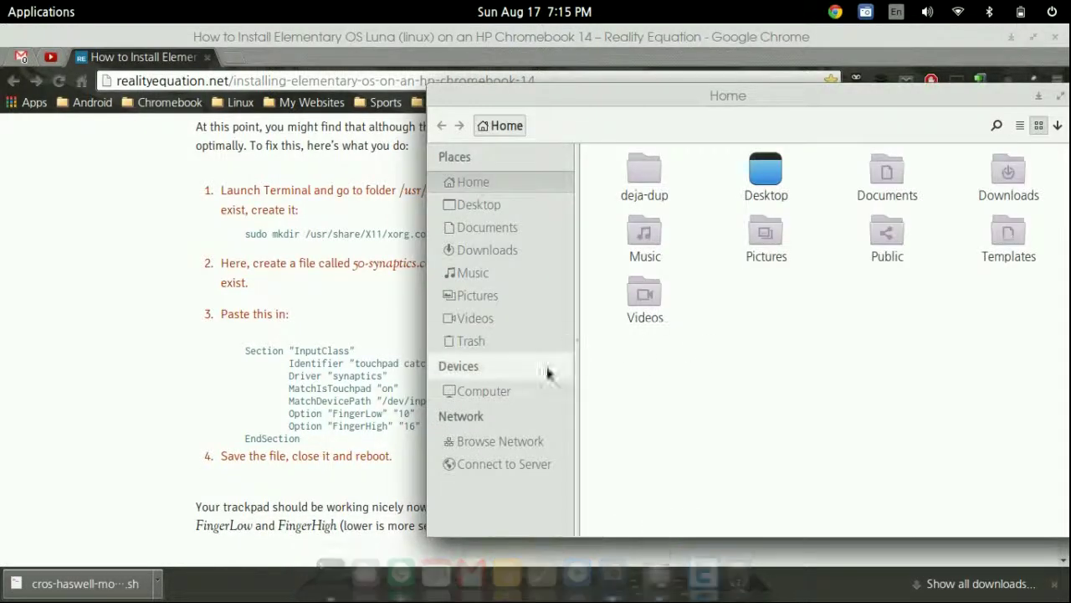
click(503, 394)
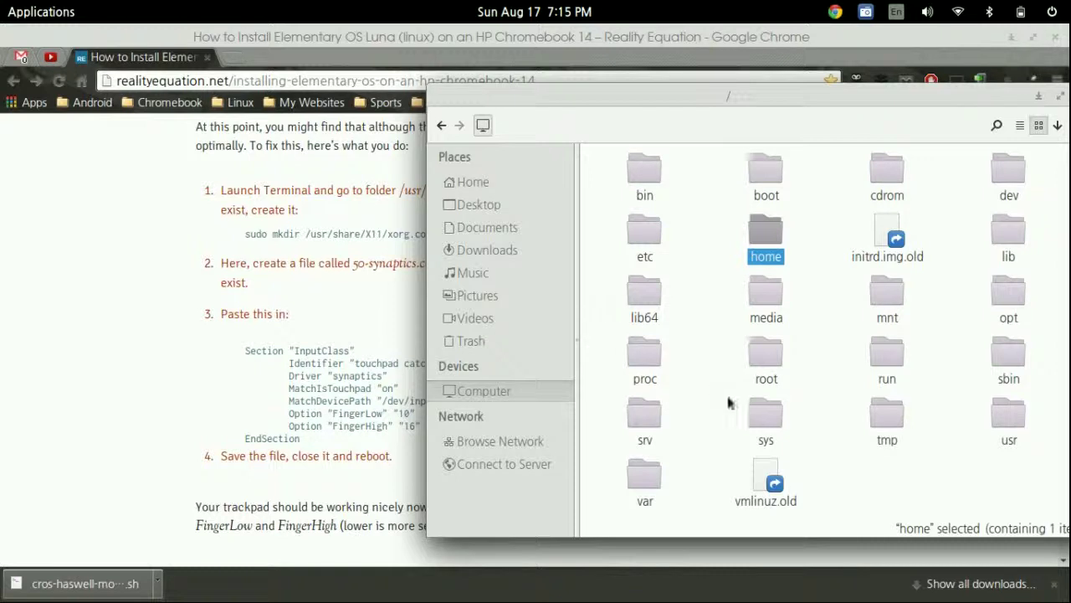
click(1008, 416)
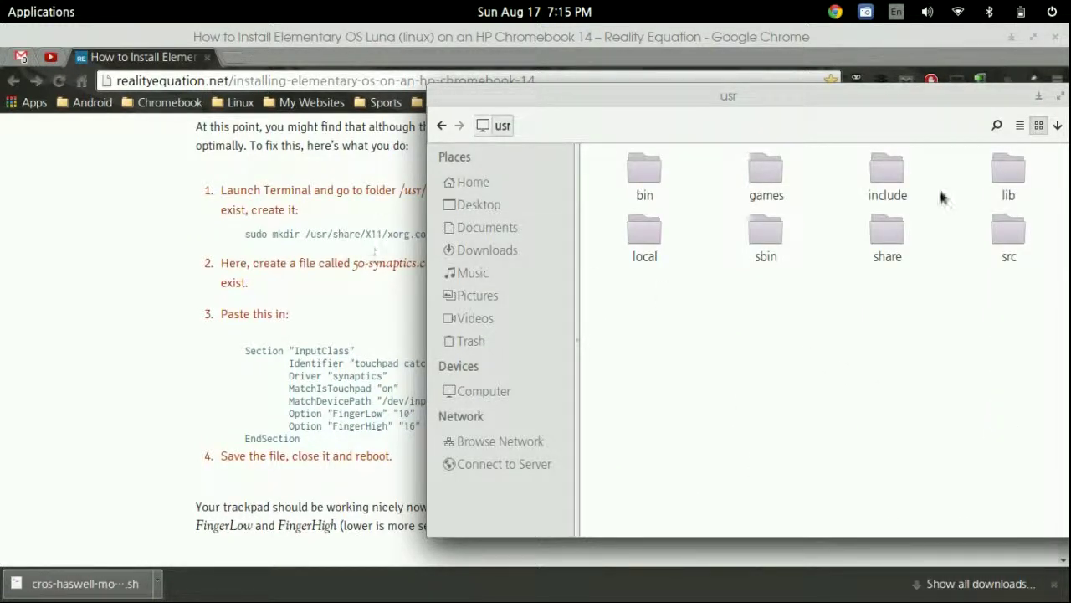
double_click(894, 247)
scroll(866, 282, down, 10)
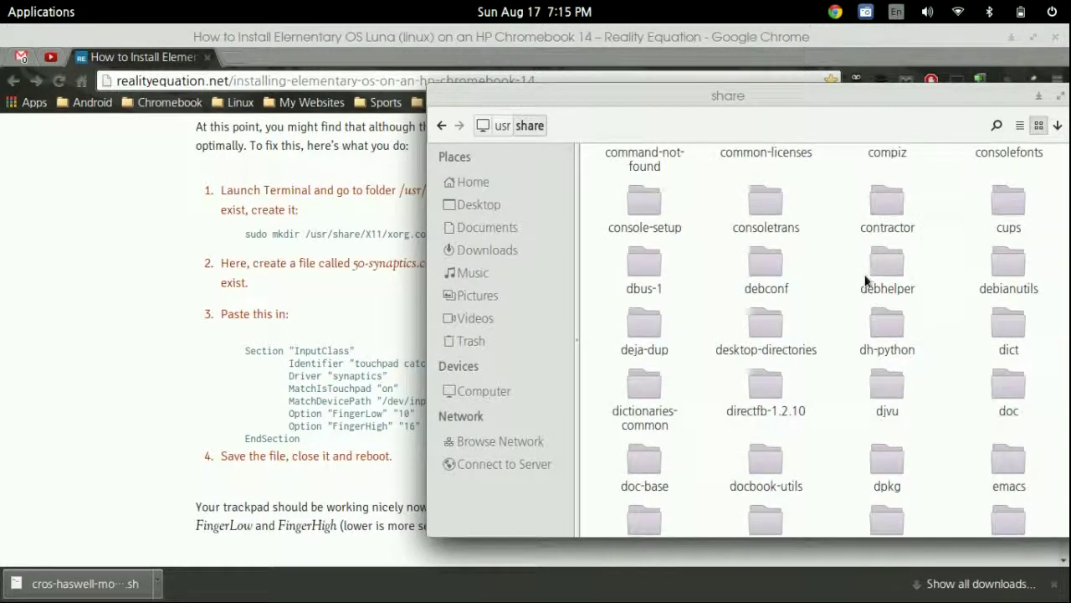
scroll(854, 297, down, 20)
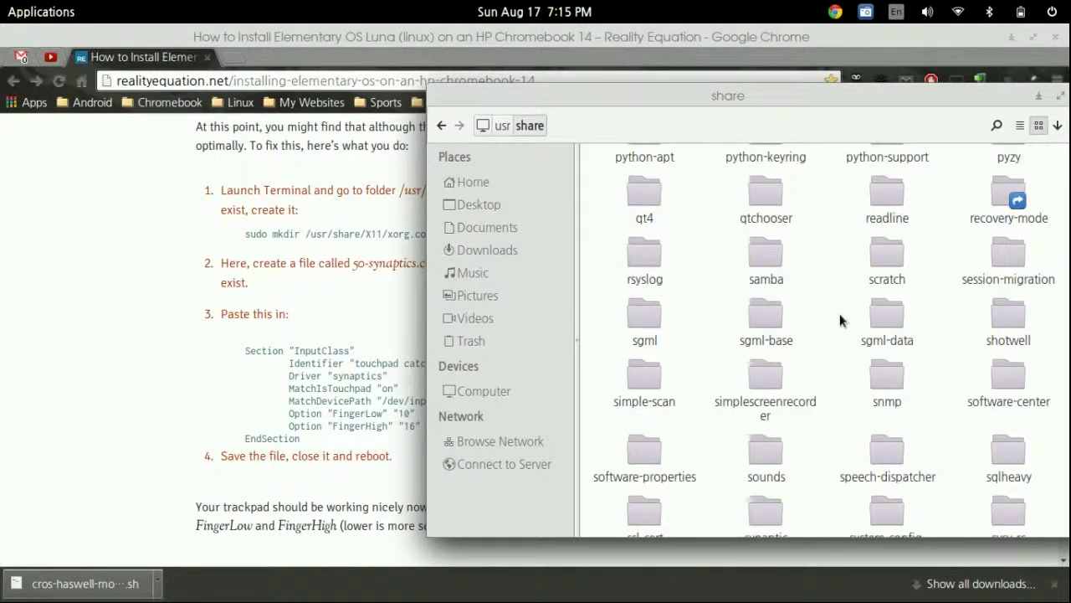
double_click(645, 375)
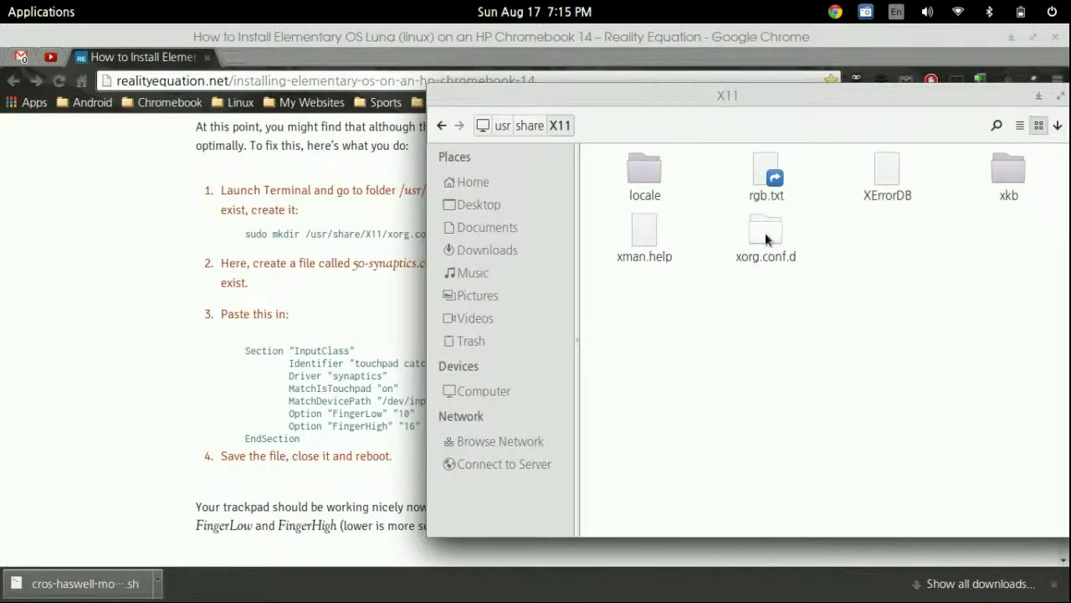
double_click(766, 236)
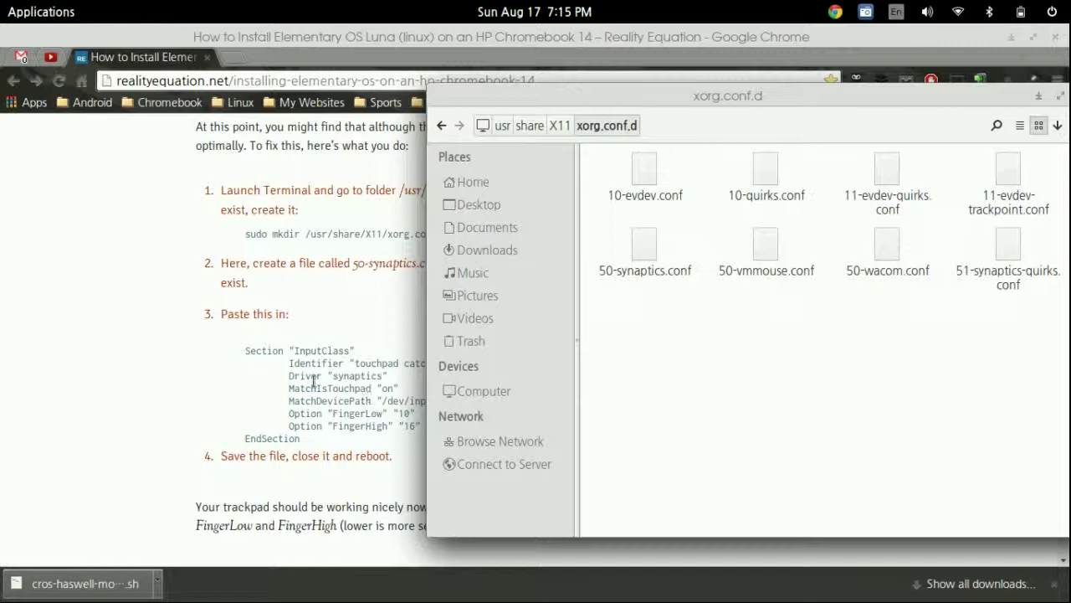
Highlight the guide's sudo mkdir command line, then return to the xorg.conf.d window
click(382, 297)
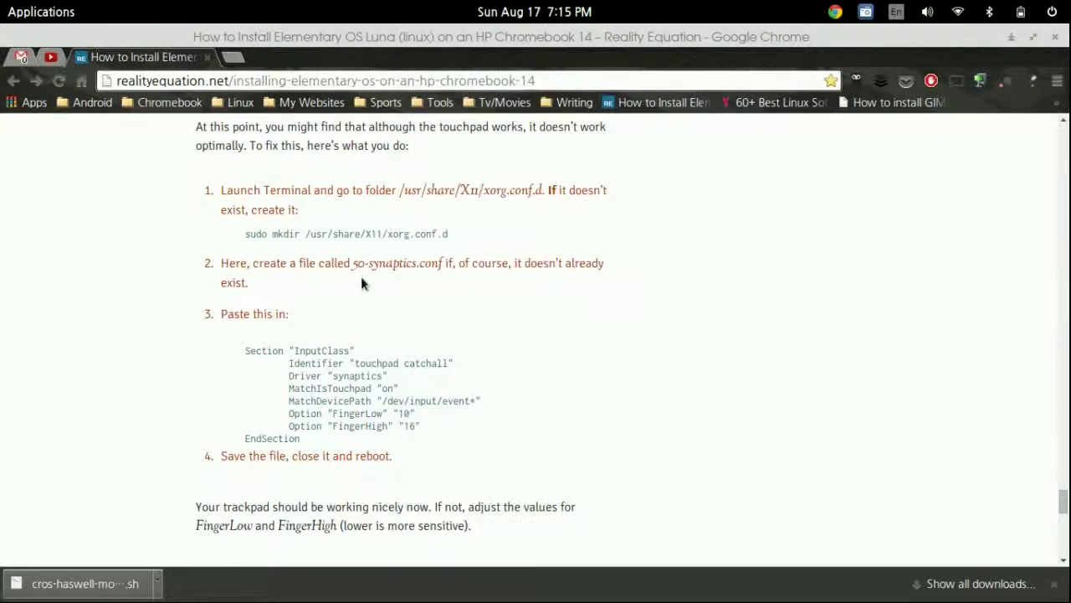
drag(245, 235, 459, 235)
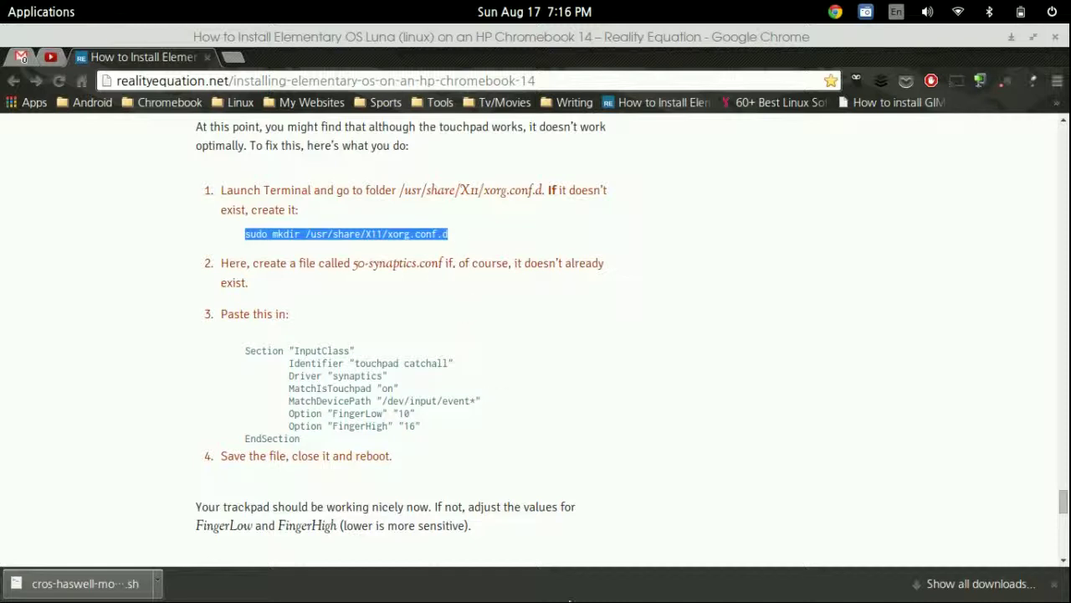
mouse_move(519, 586)
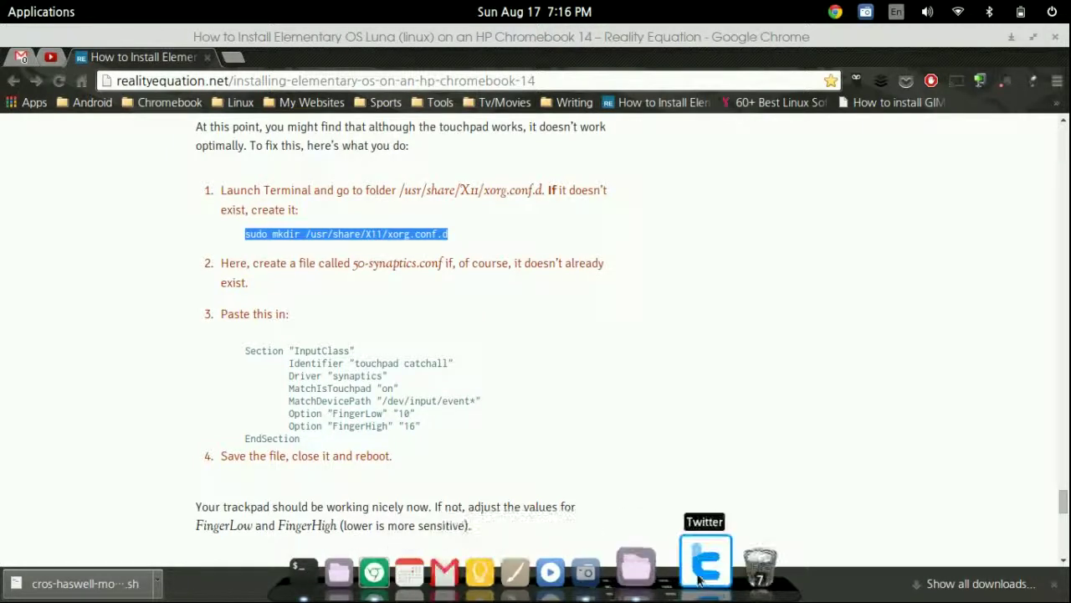
click(638, 569)
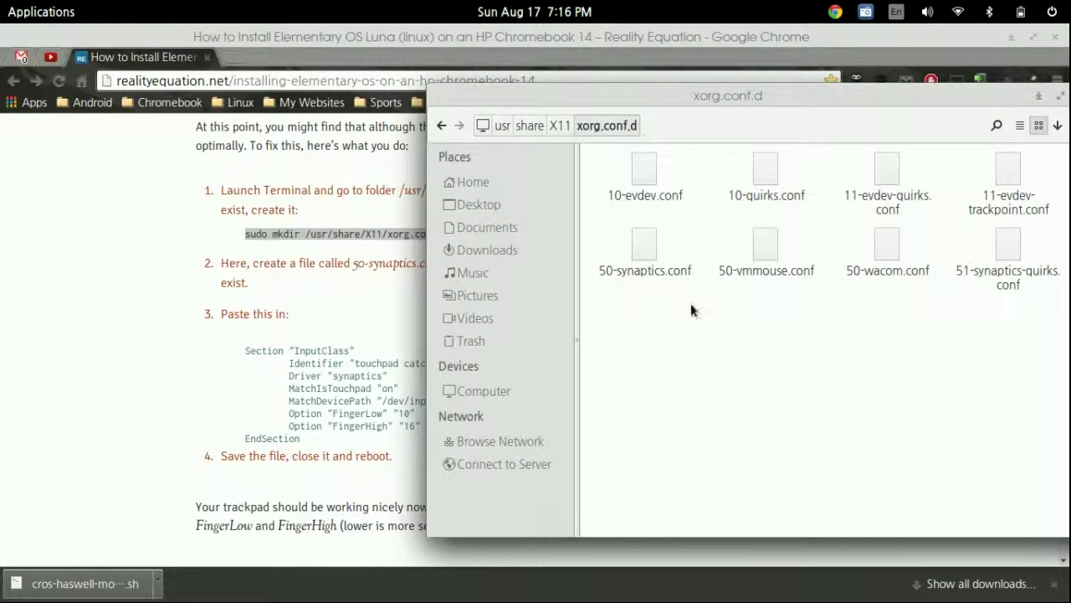
right_click(645, 255)
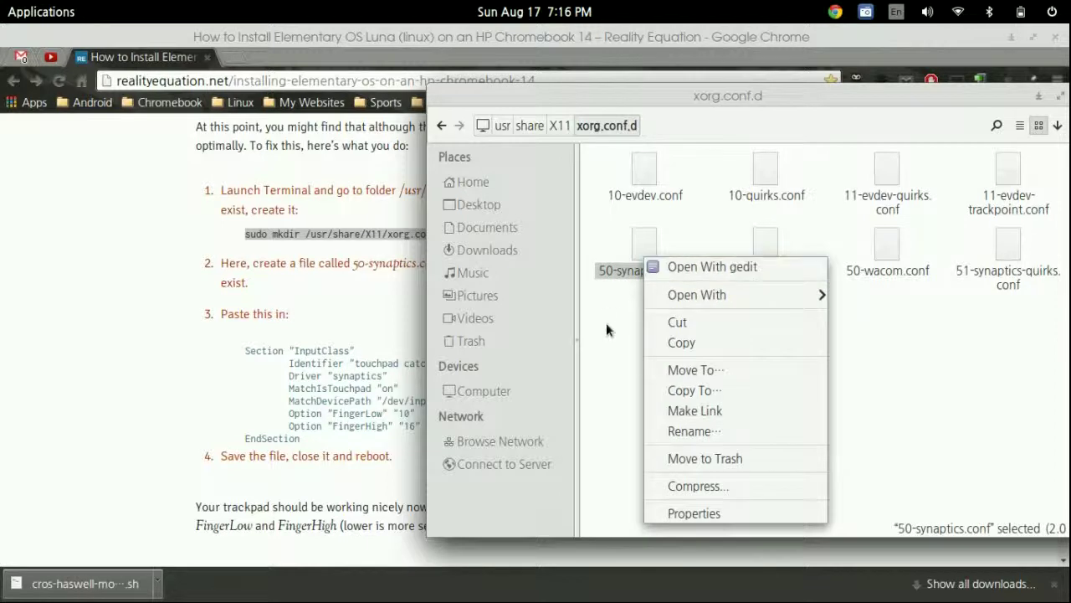
click(641, 278)
right_click(651, 239)
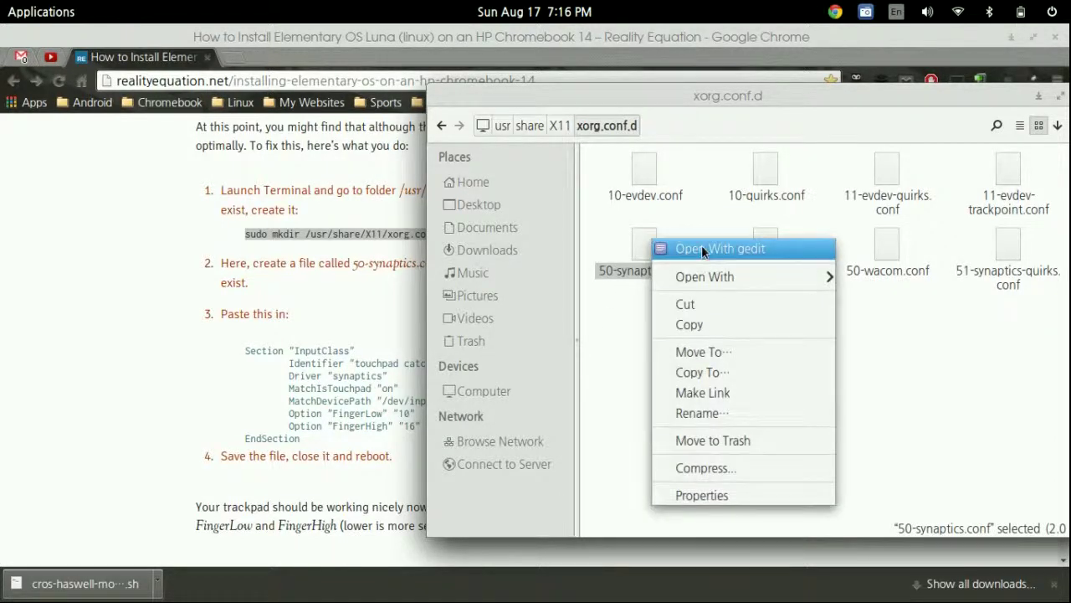
click(701, 245)
drag(565, 111, 723, 113)
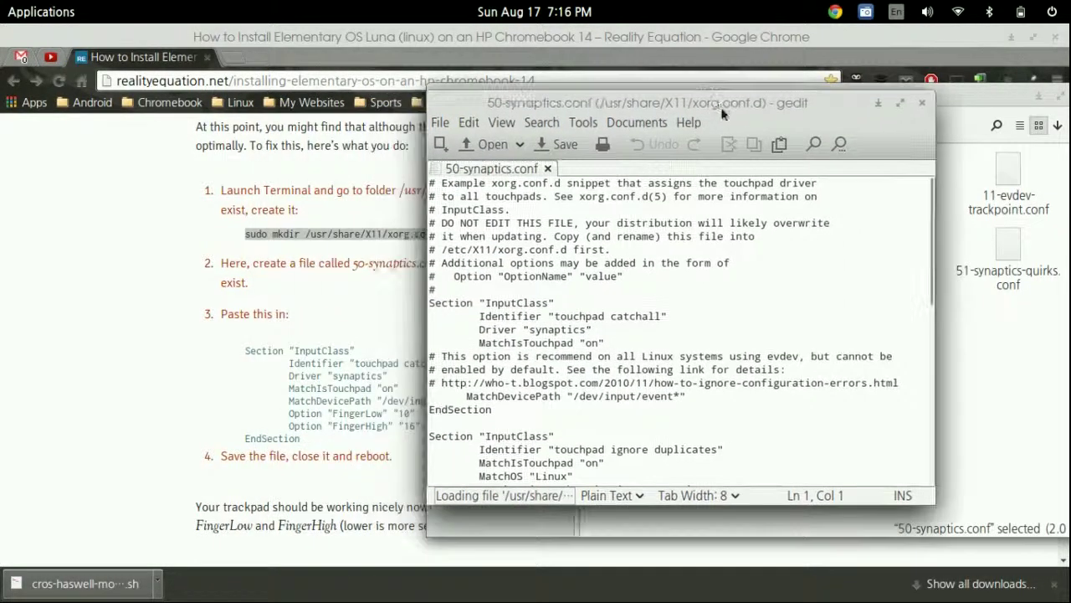
scroll(649, 325, down, 12)
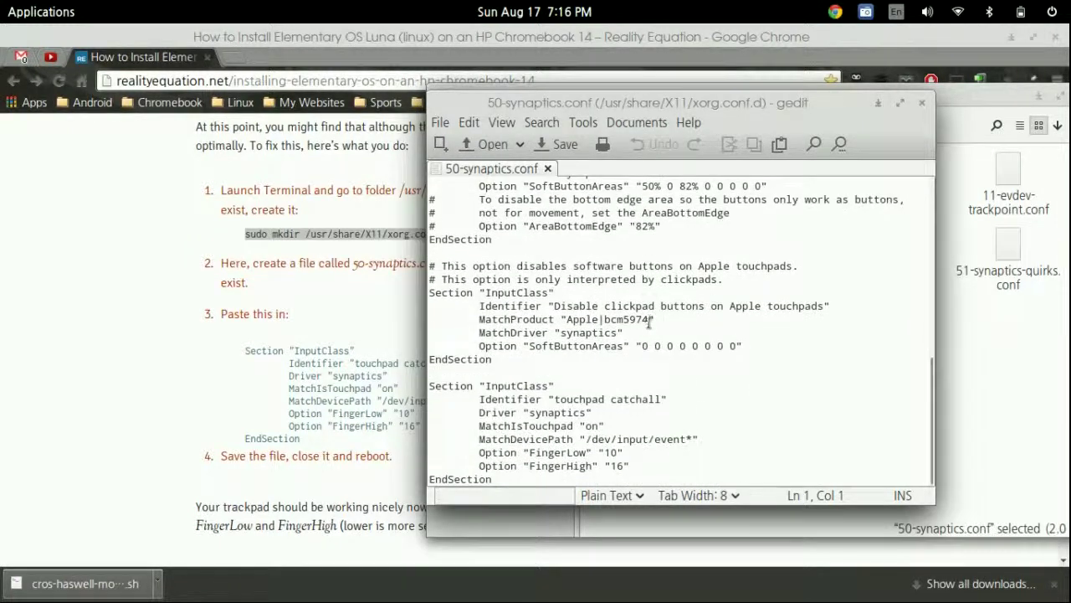
click(504, 366)
drag(504, 366, 397, 363)
click(498, 363)
click(450, 376)
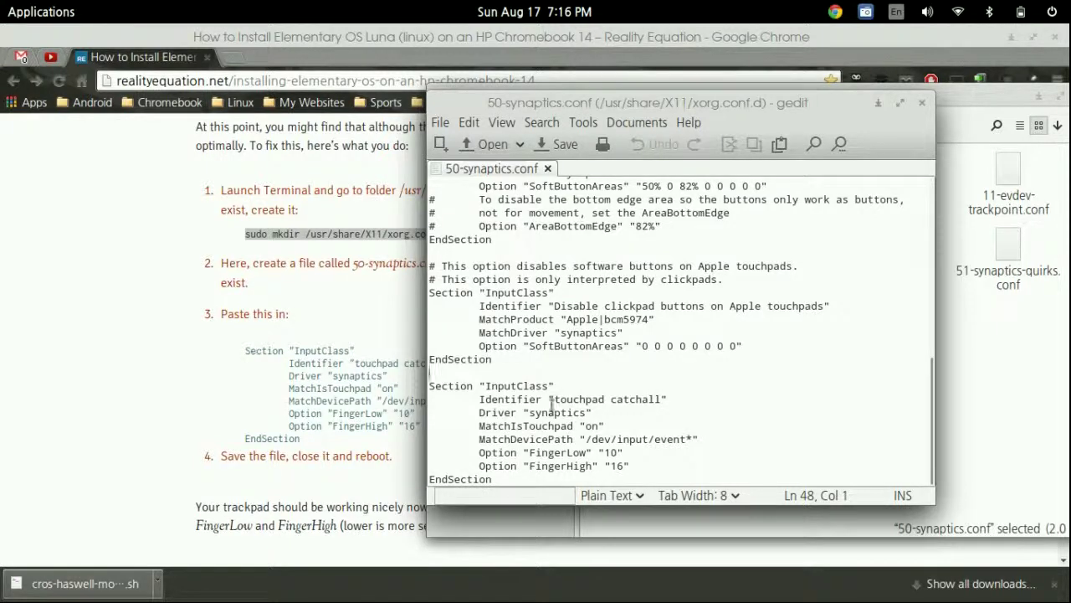
drag(551, 406, 429, 386)
click(541, 465)
click(486, 400)
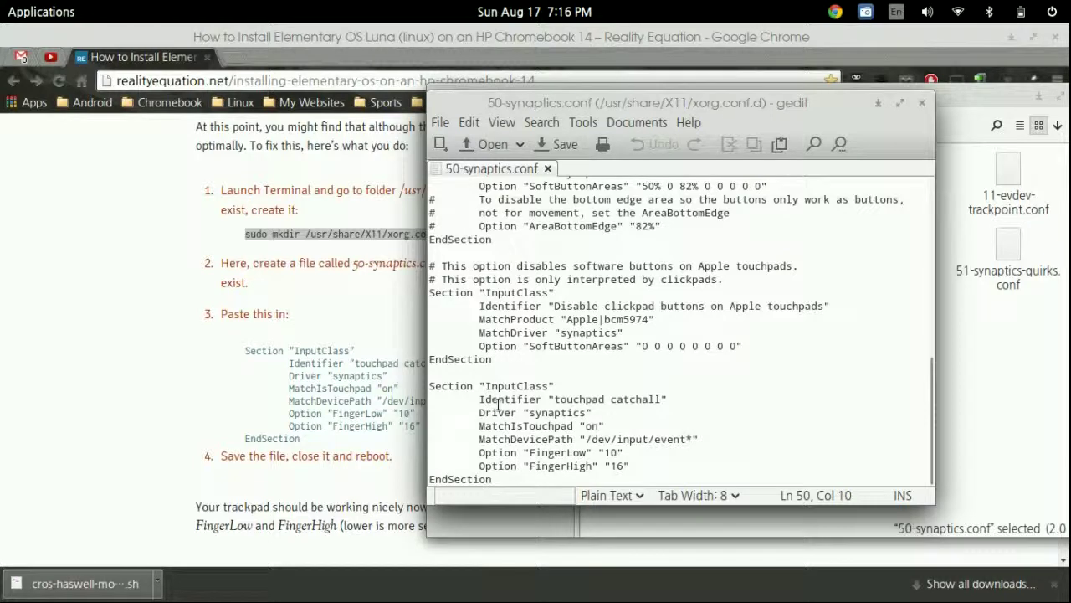
click(923, 104)
drag(883, 124, 808, 114)
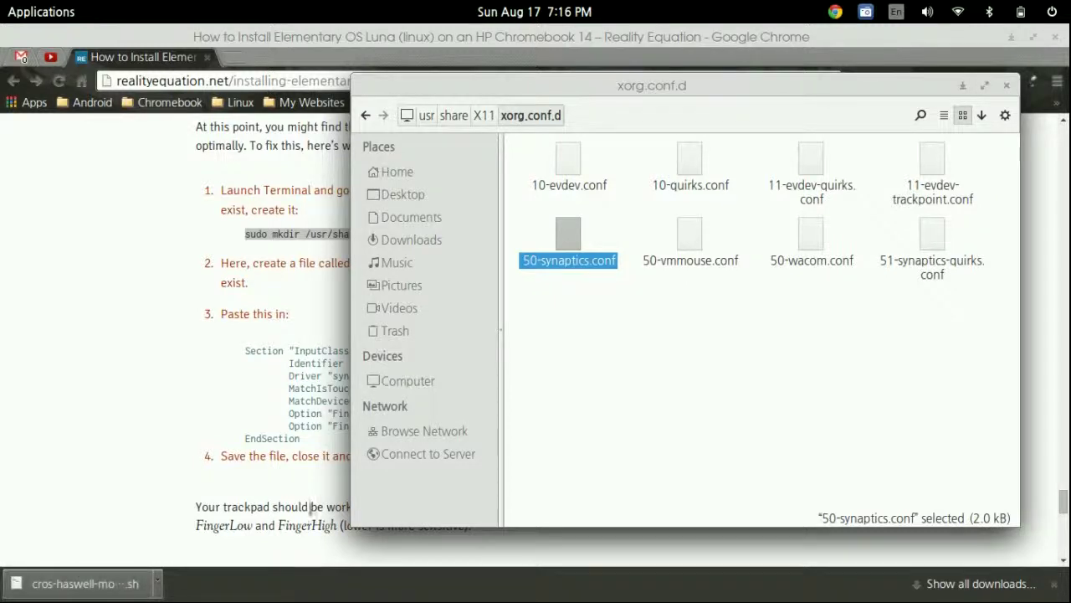
Close the xorg.conf.d file window, then open and dismiss the power menu without restarting
scroll(300, 492, down, 2)
scroll(300, 492, down, 1)
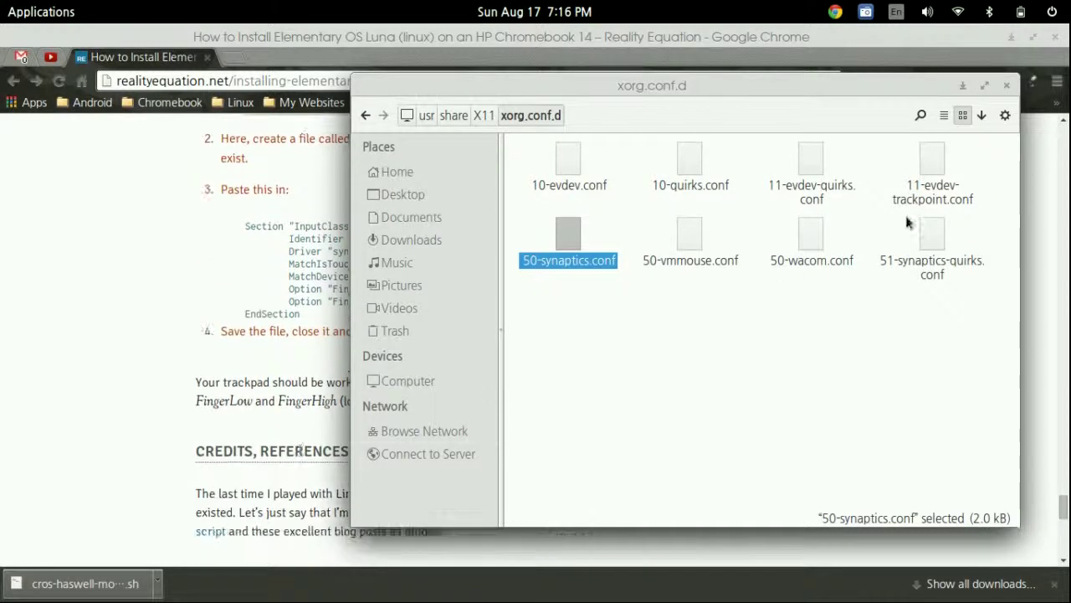
click(1007, 85)
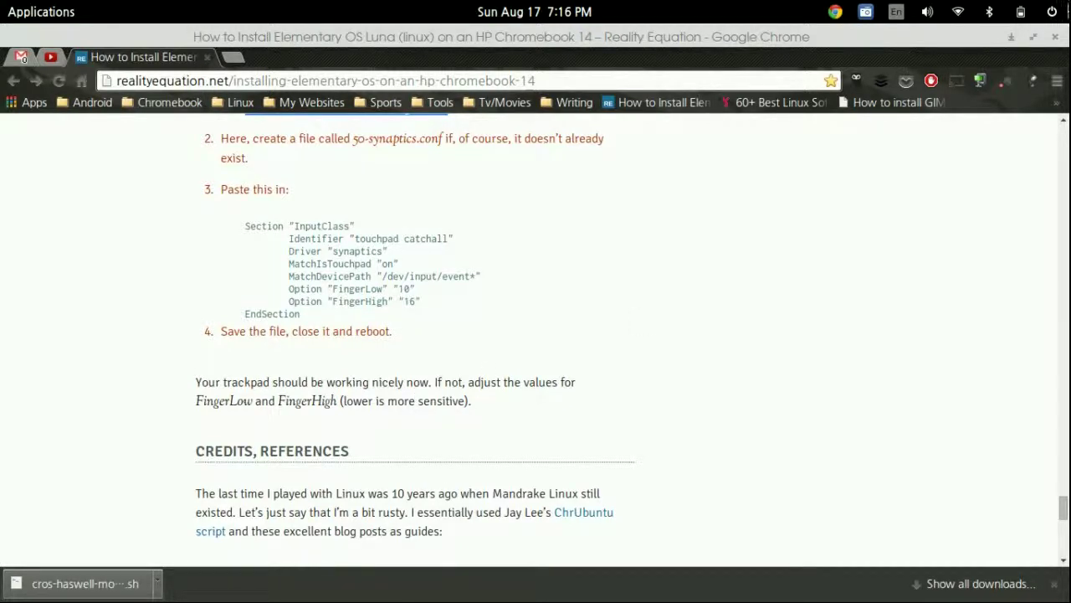
click(1052, 12)
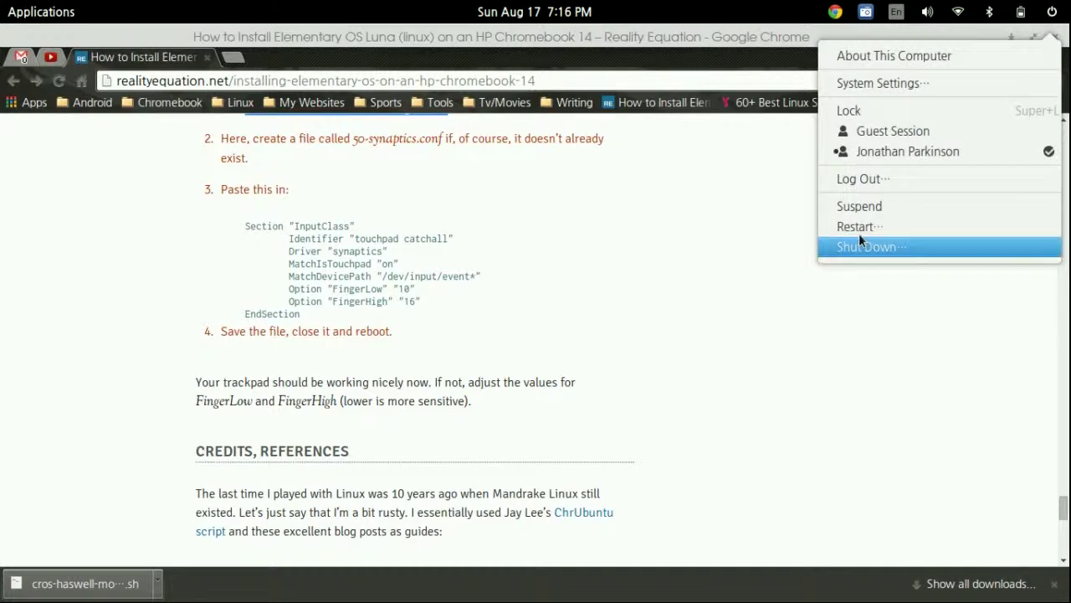
click(513, 240)
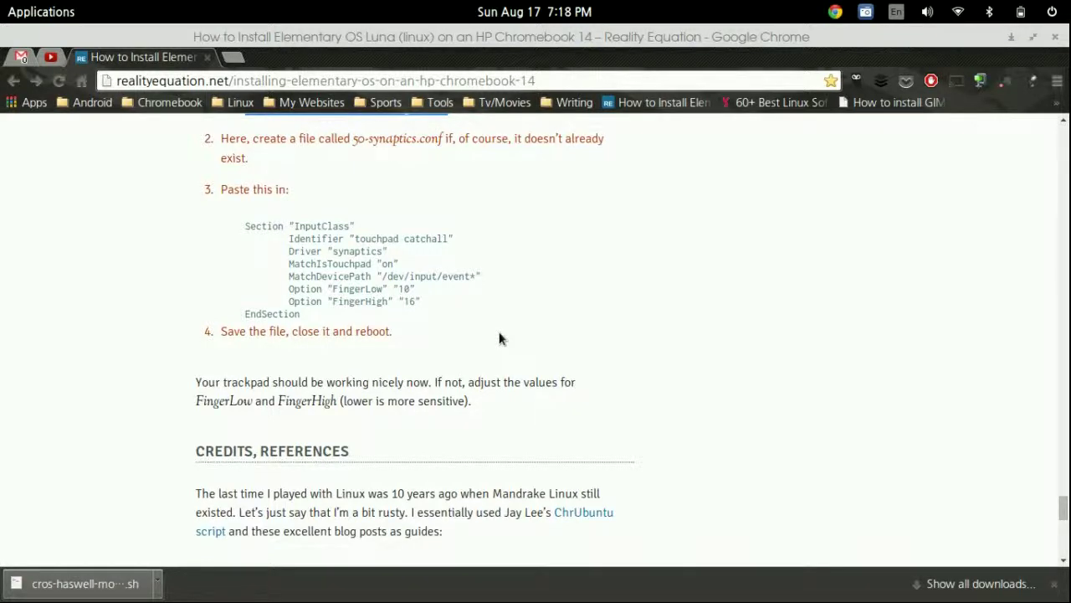
Return up the guide to the STEP 5: FIX TOUCHPAD heading and briefly highlight it
scroll(499, 338, up, 10)
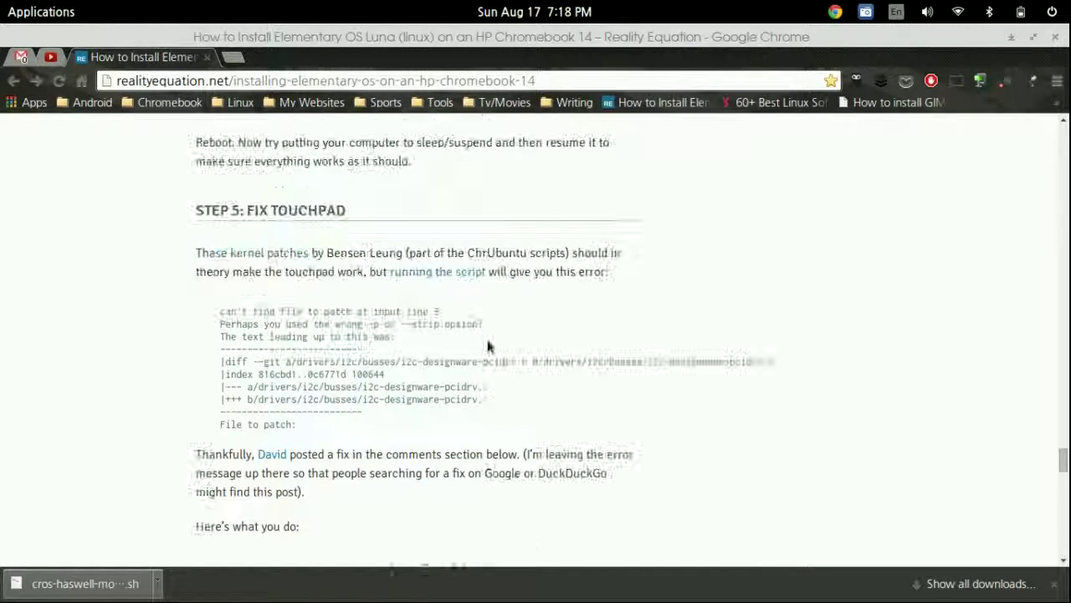
drag(247, 210, 346, 210)
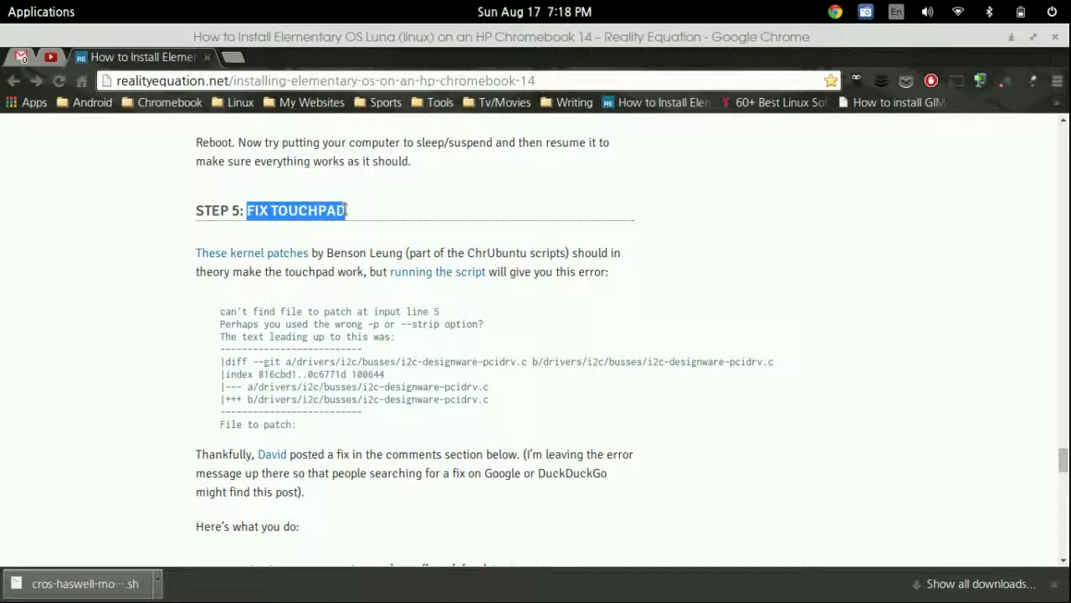
click(345, 210)
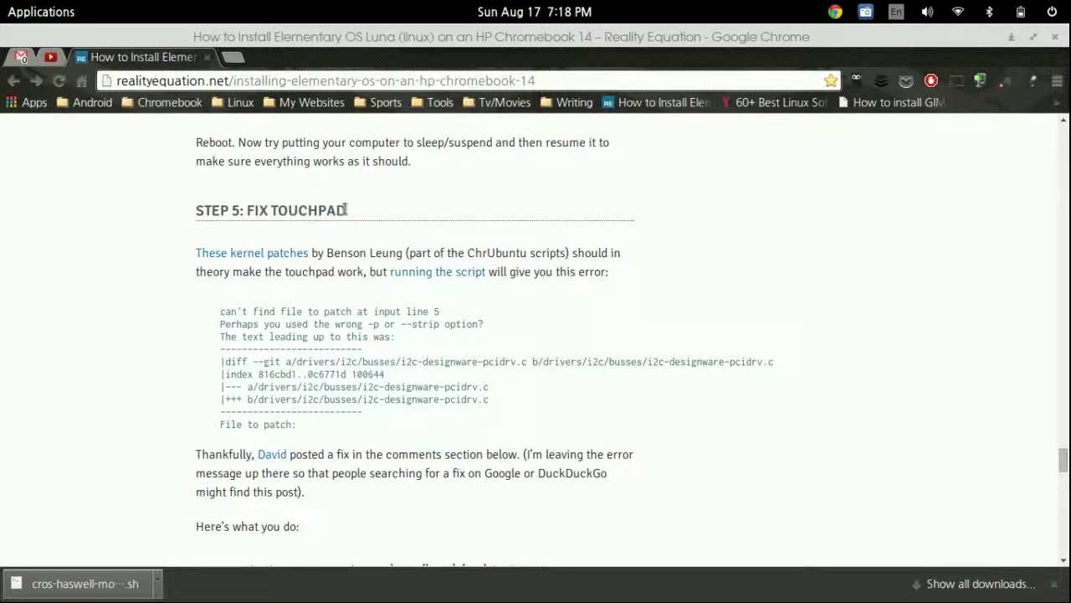